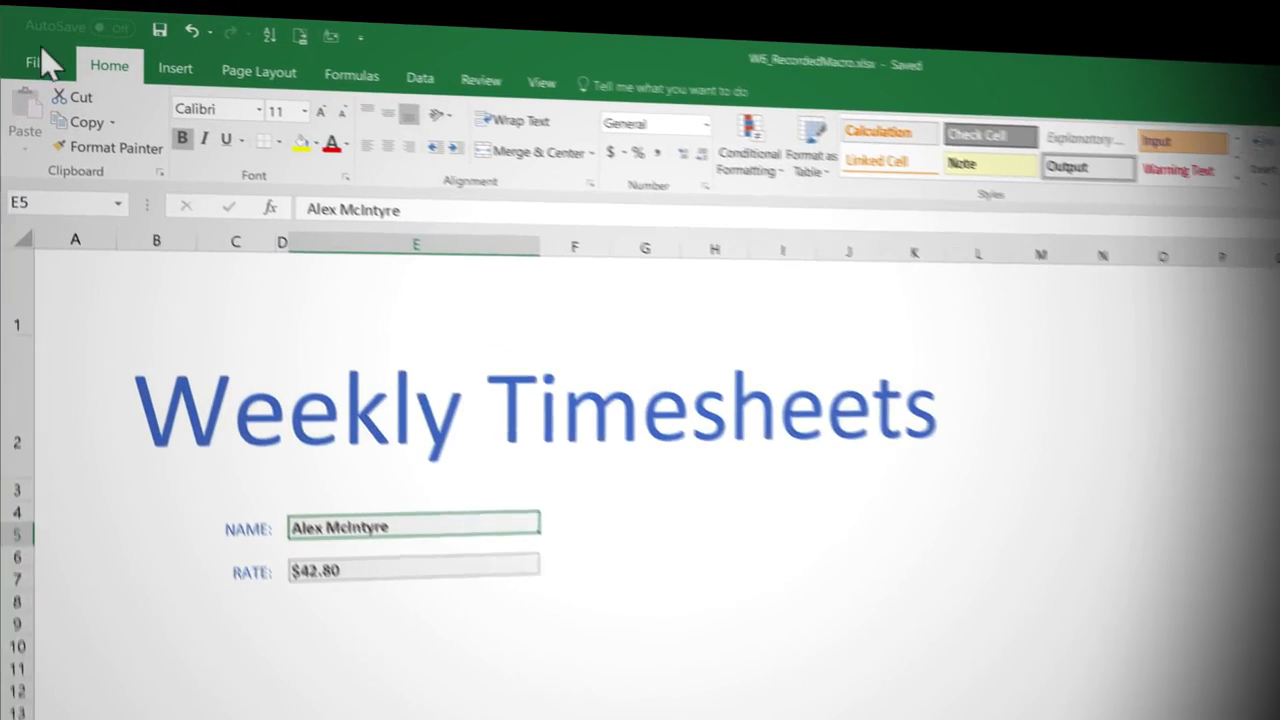
Enable the Developer tab in the ribbon customization options.
{"action": "left_click", "coordinate": [22, 60]}
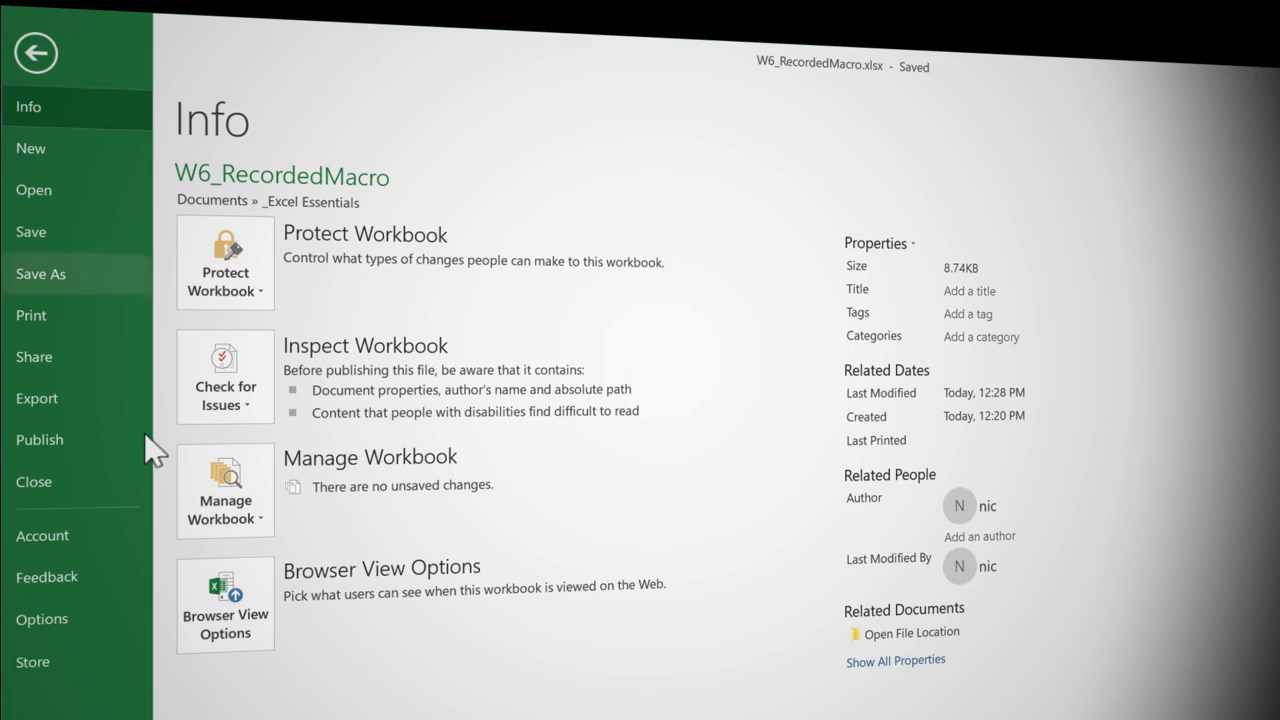
{"action": "left_click", "coordinate": [75, 618]}
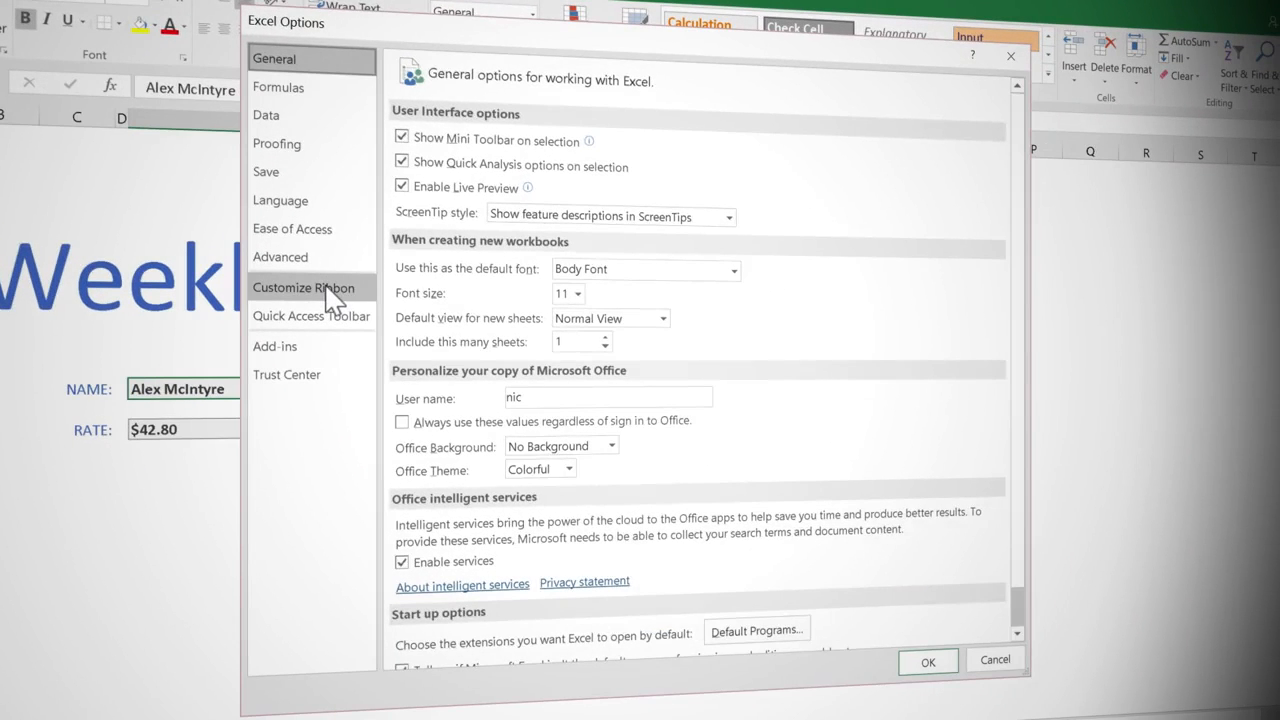
{"action": "left_click", "coordinate": [333, 300]}
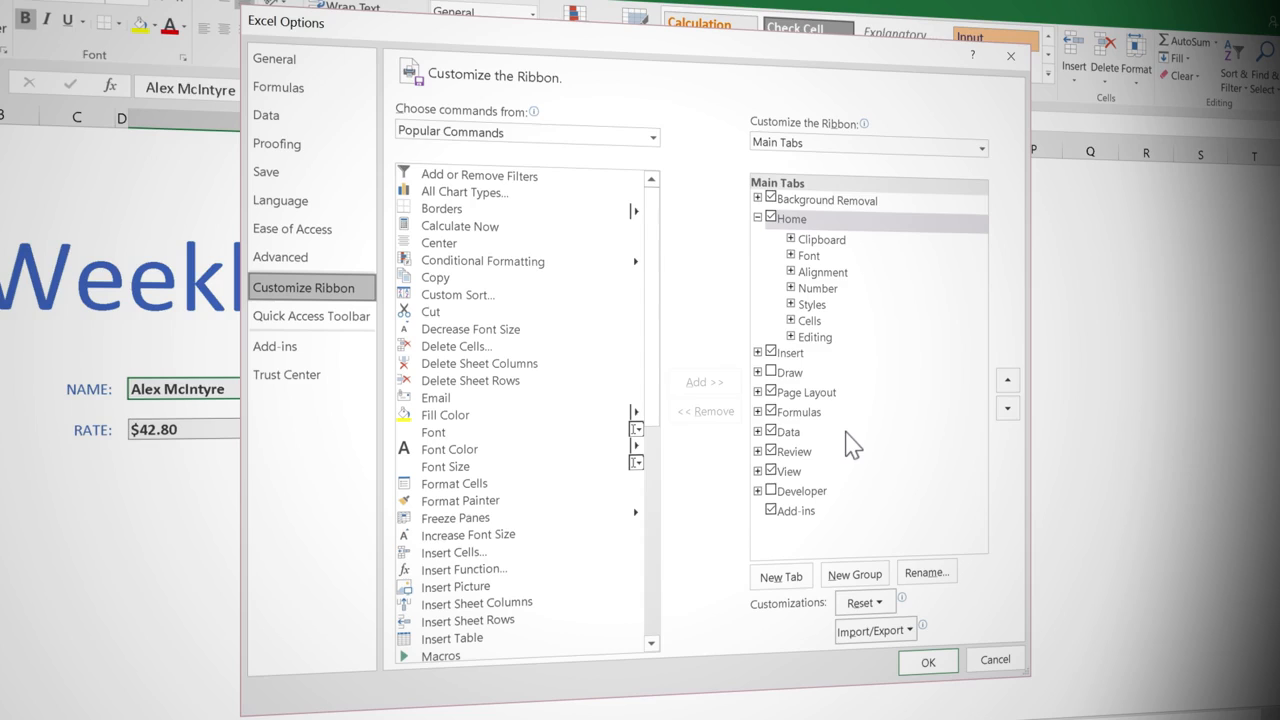
{"action": "left_click", "coordinate": [770, 491]}
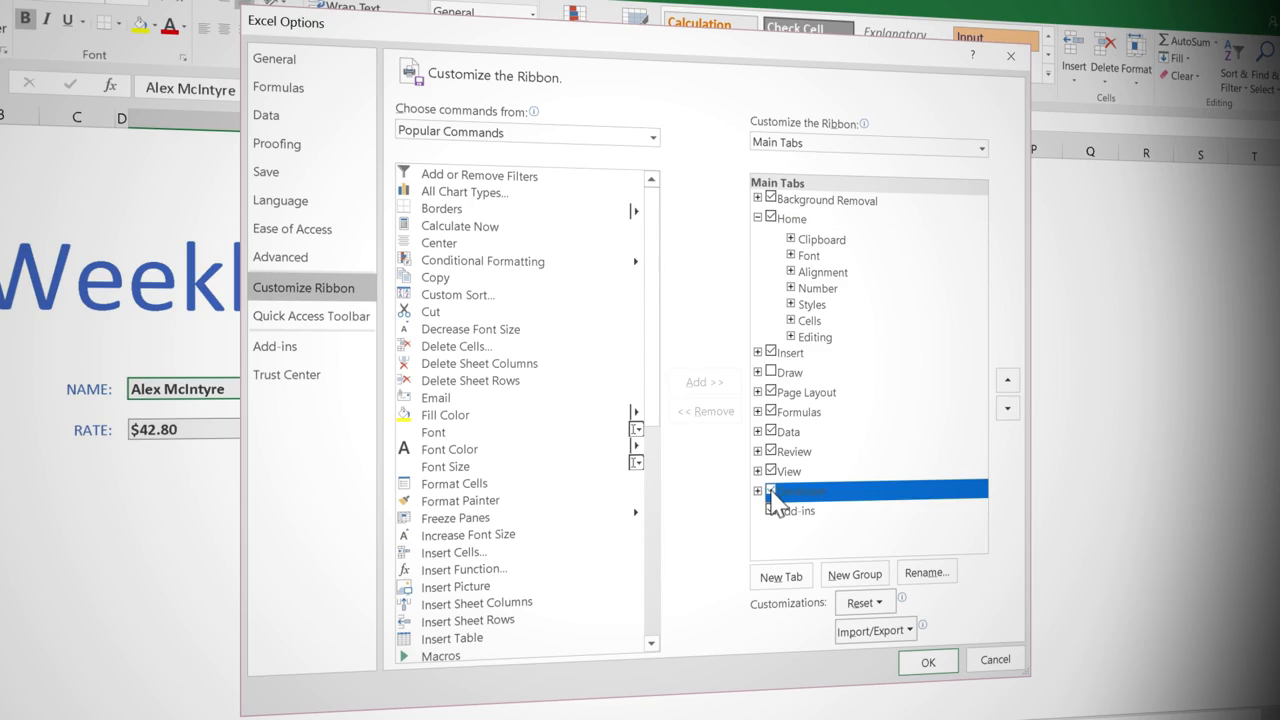
{"action": "left_click", "coordinate": [942, 665]}
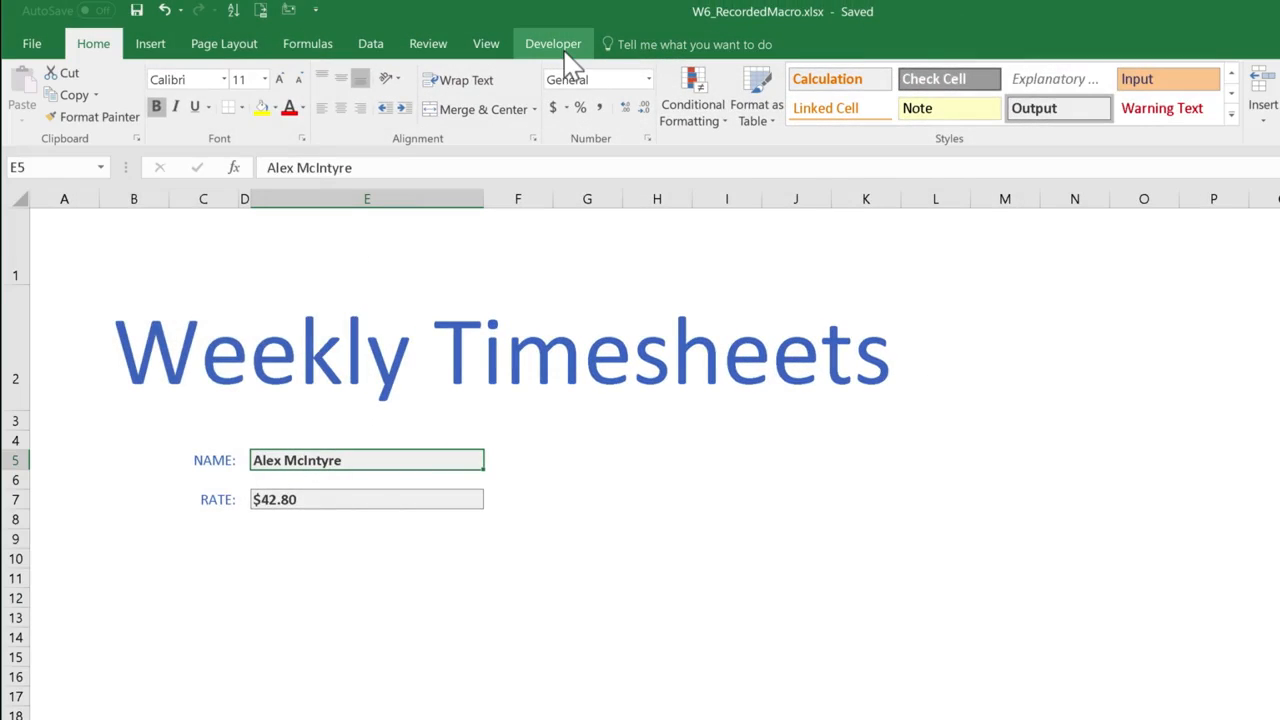
Start recording a macro named Create_Timesheet with the shortcut Ctrl+Shift+T, stored in This Workbook.
{"action": "left_click", "coordinate": [556, 48]}
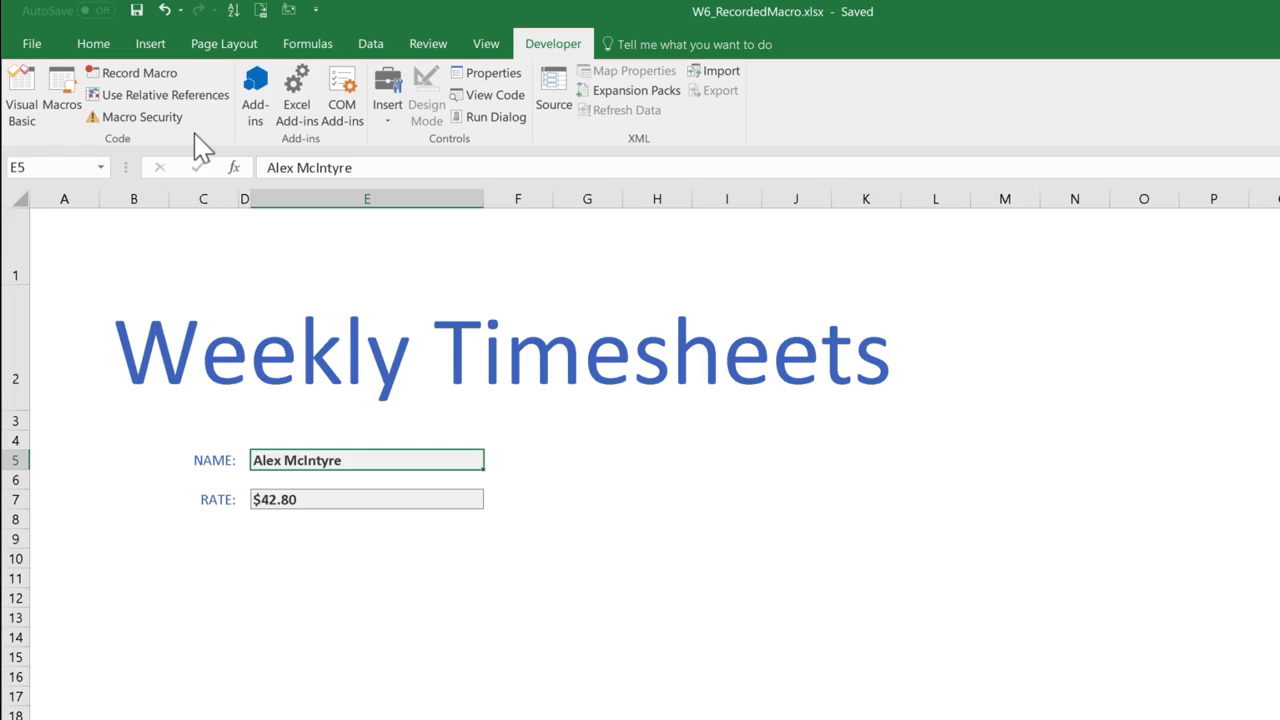
{"action": "left_click", "coordinate": [132, 74]}
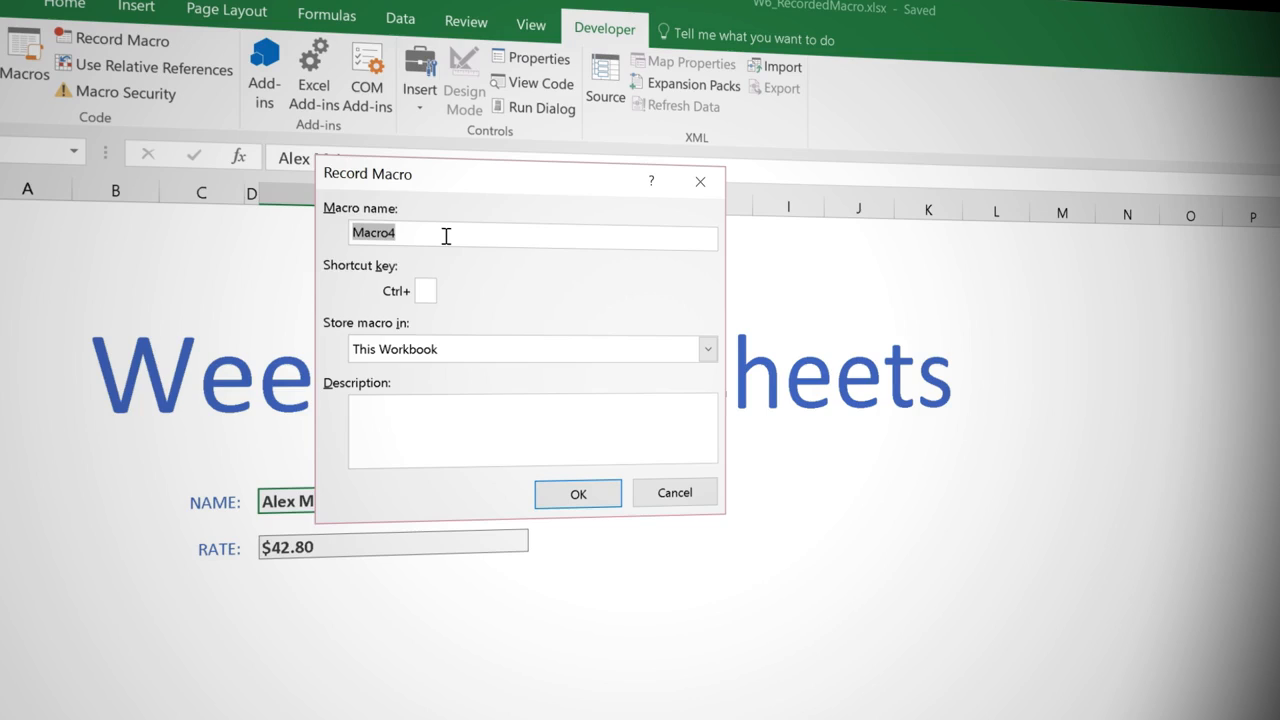
{"action": "type", "text": "Create_Timesheet"}
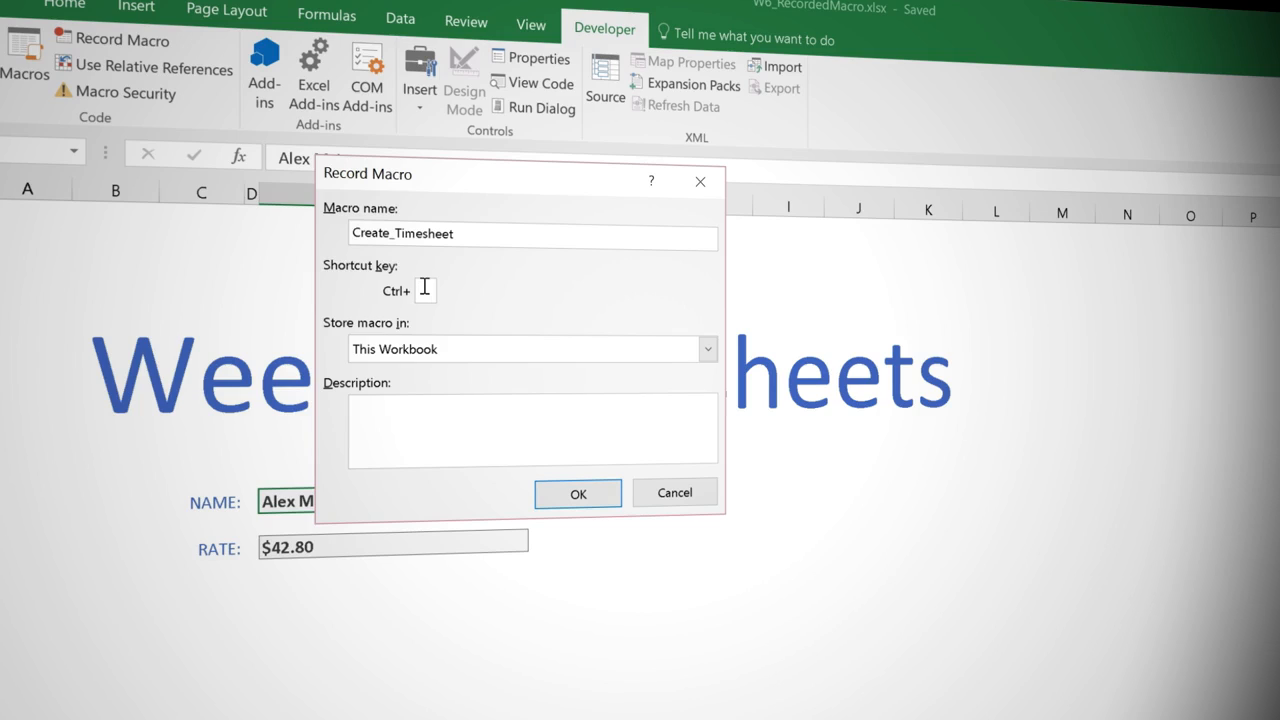
{"action": "key", "text": "shift+t"}
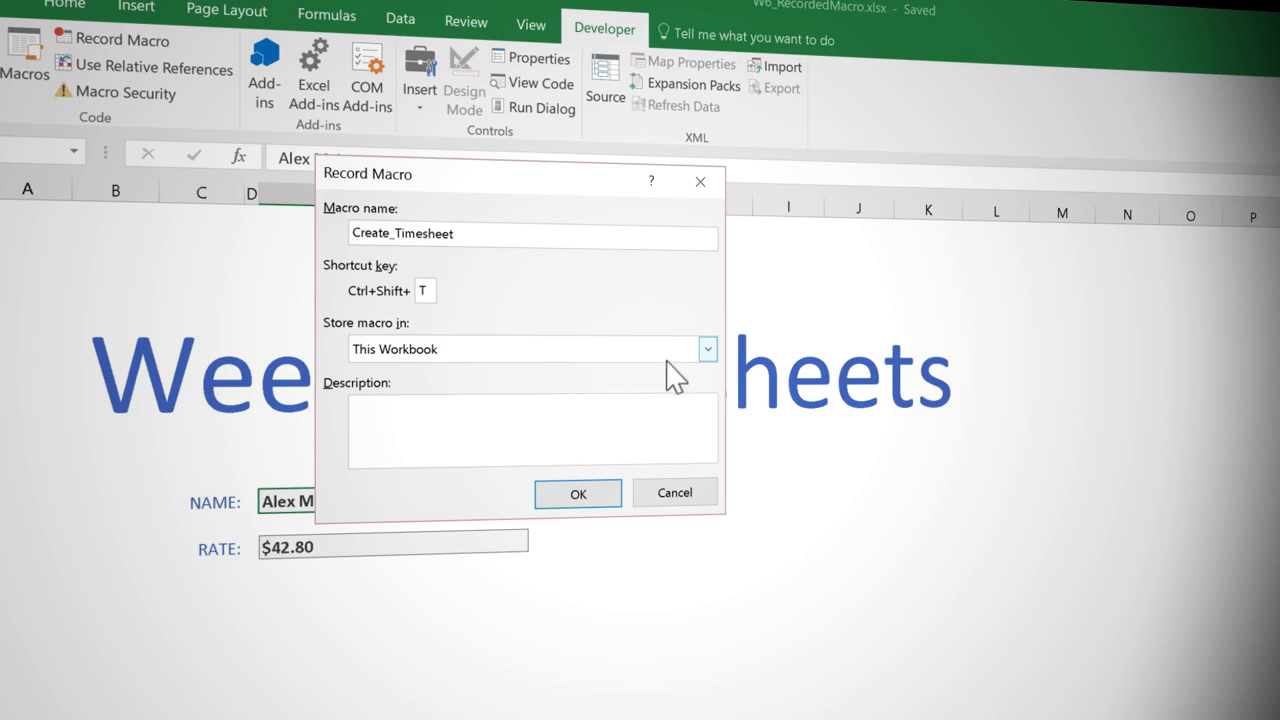
{"action": "left_click", "coordinate": [710, 355]}
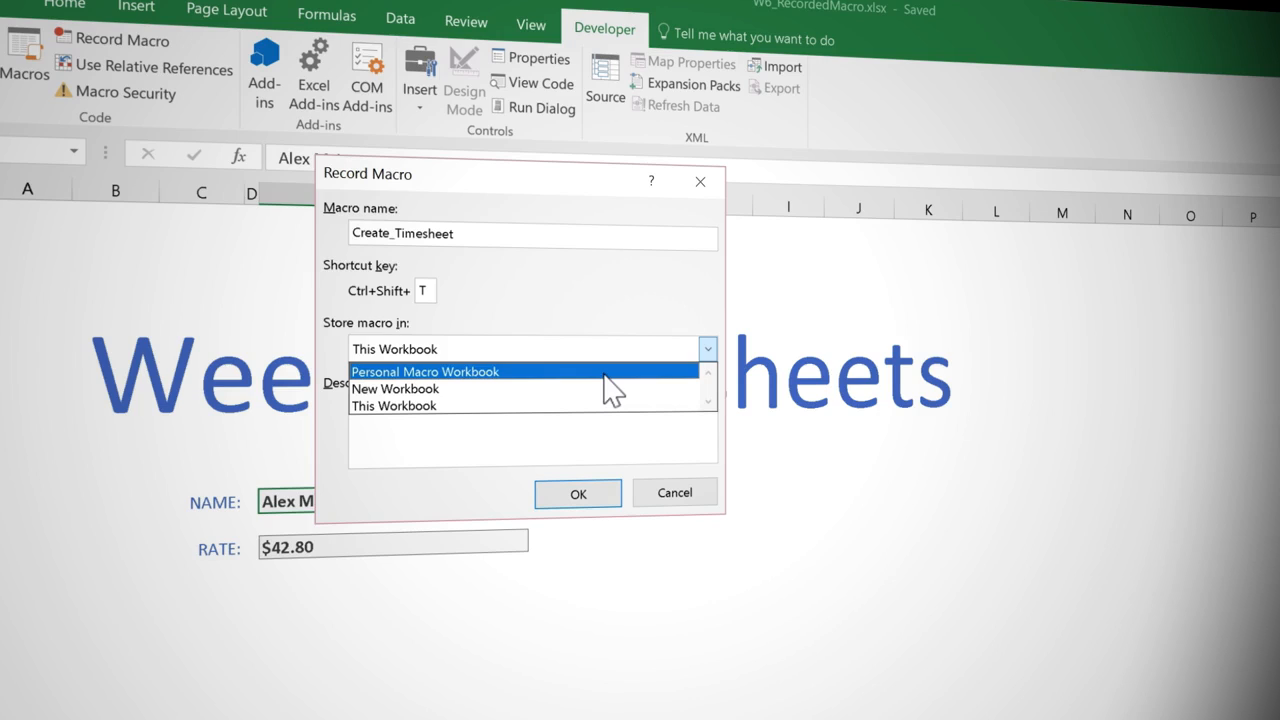
{"action": "left_click", "coordinate": [500, 348]}
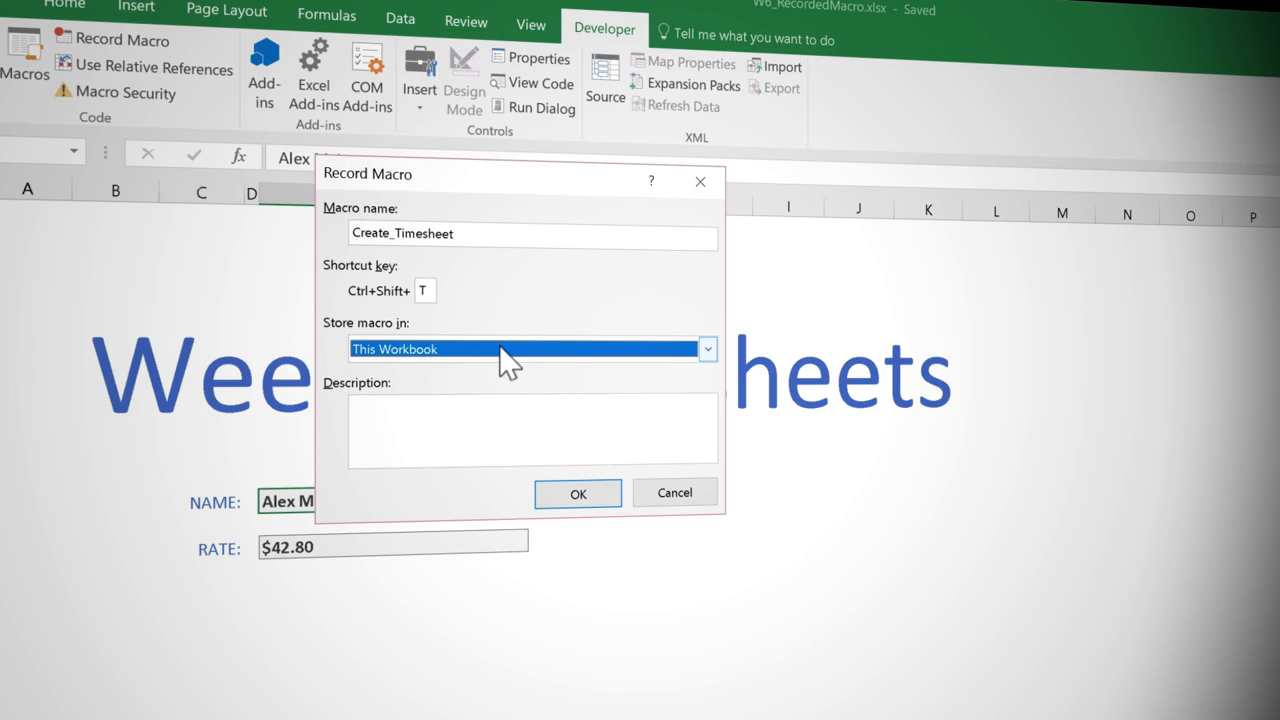
{"action": "left_click", "coordinate": [594, 504]}
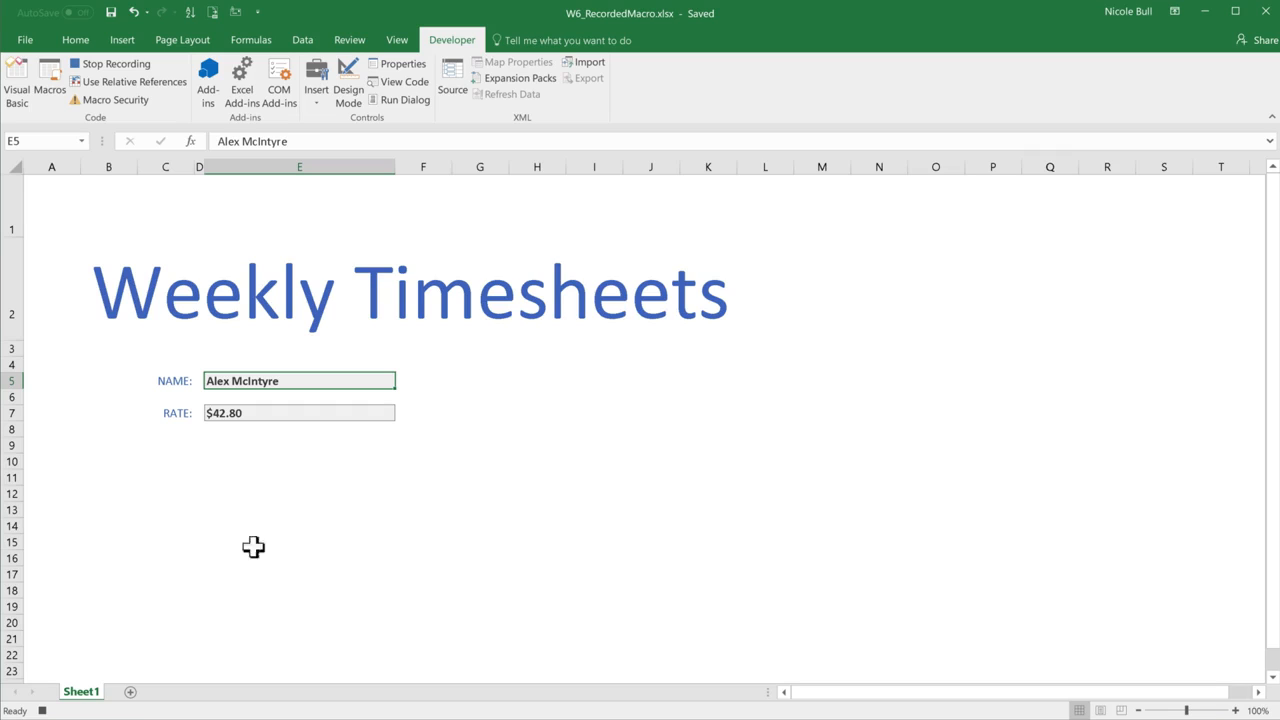
Add a new sheet and enter "Weekly Timesheet" in A1 and "Week Commencing:" in A2.
{"action": "left_click", "coordinate": [132, 692]}
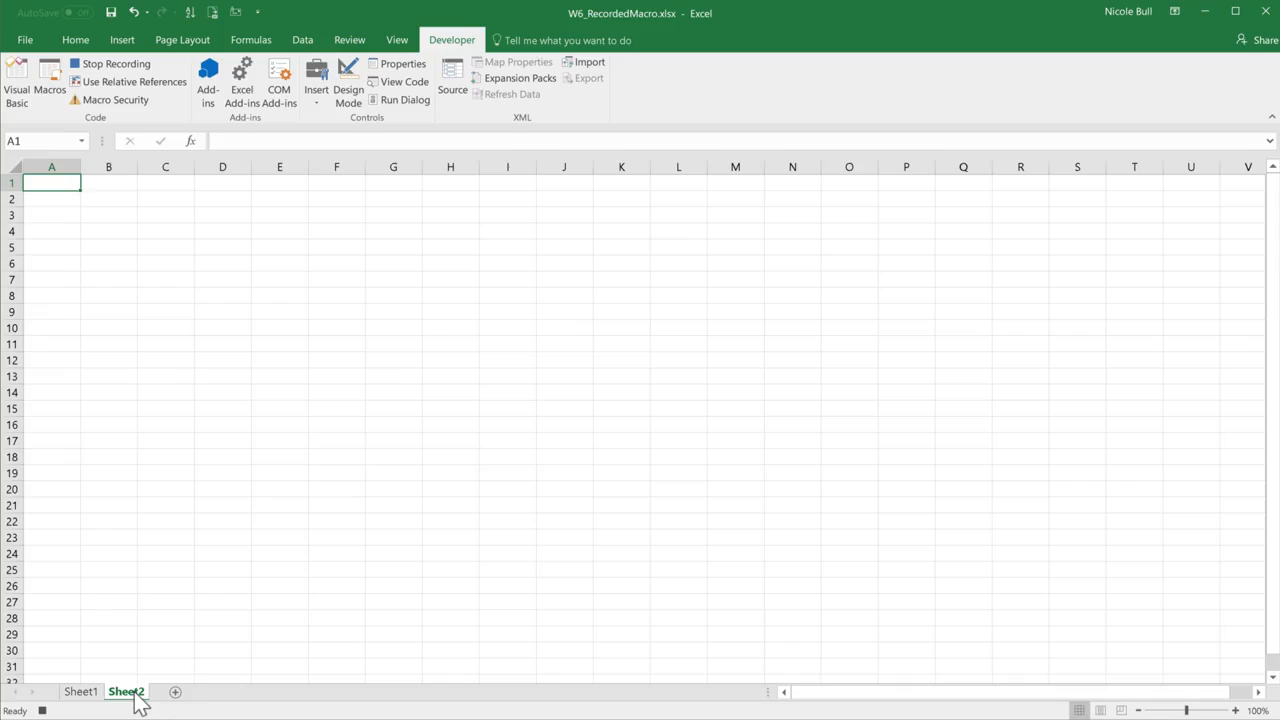
{"action": "type", "text": "Weekly Timesheet"}
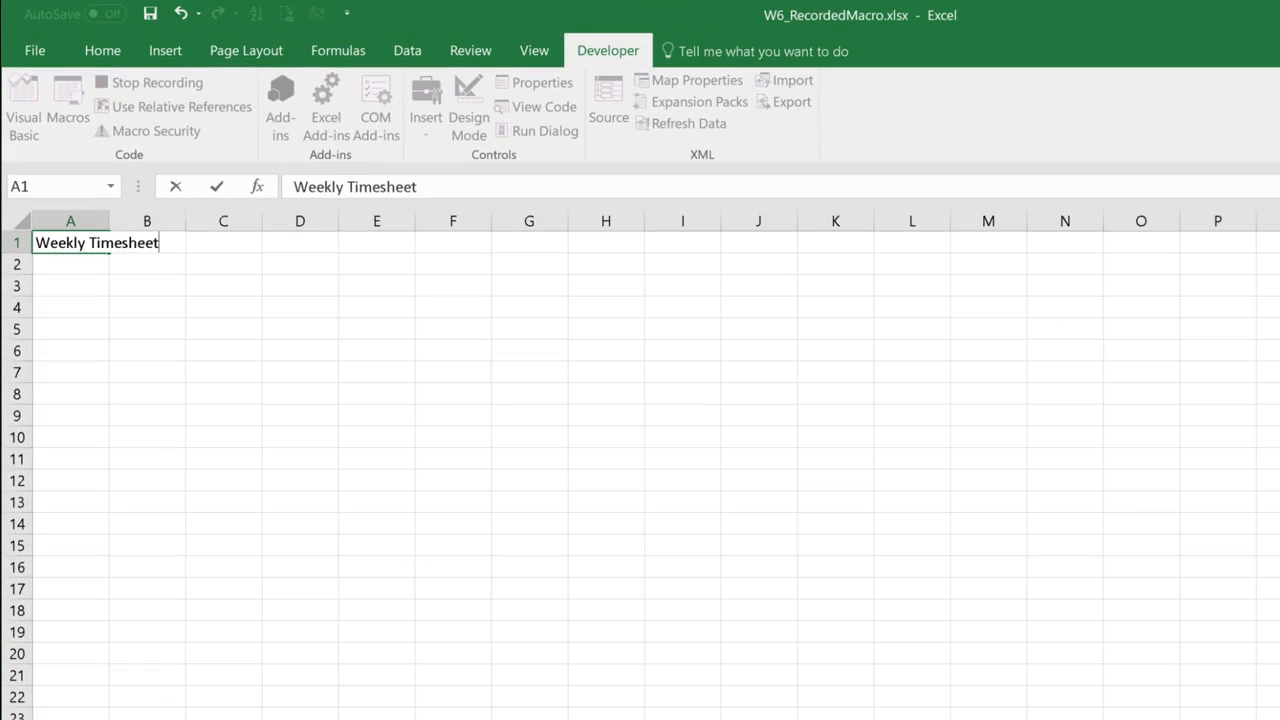
{"action": "key", "text": "Return"}
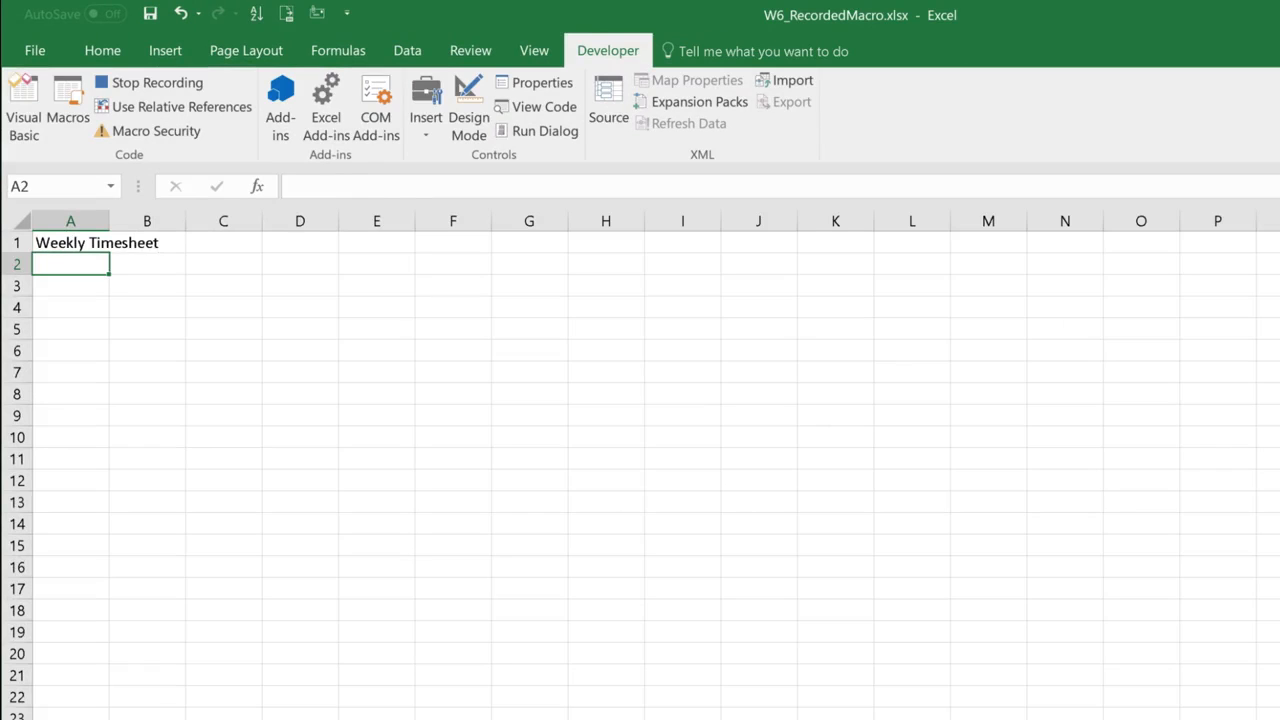
{"action": "type", "text": "Week C"}
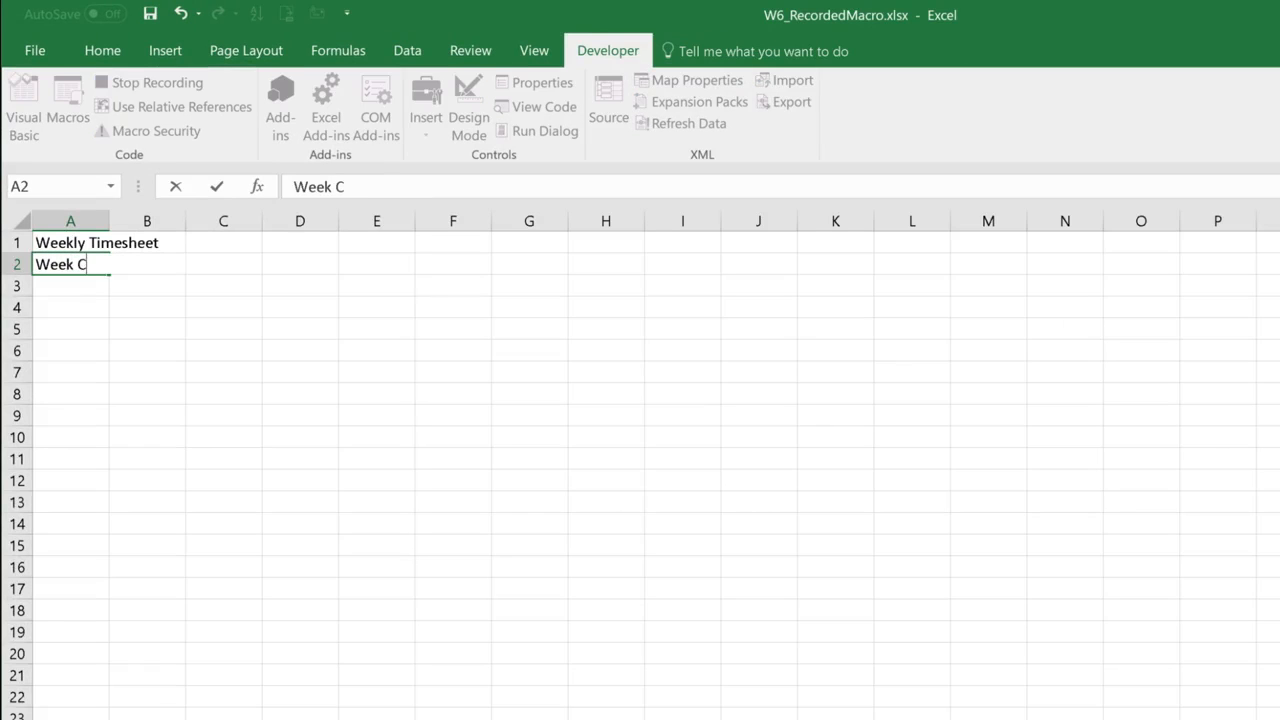
{"action": "type", "text": "ommencing:"}
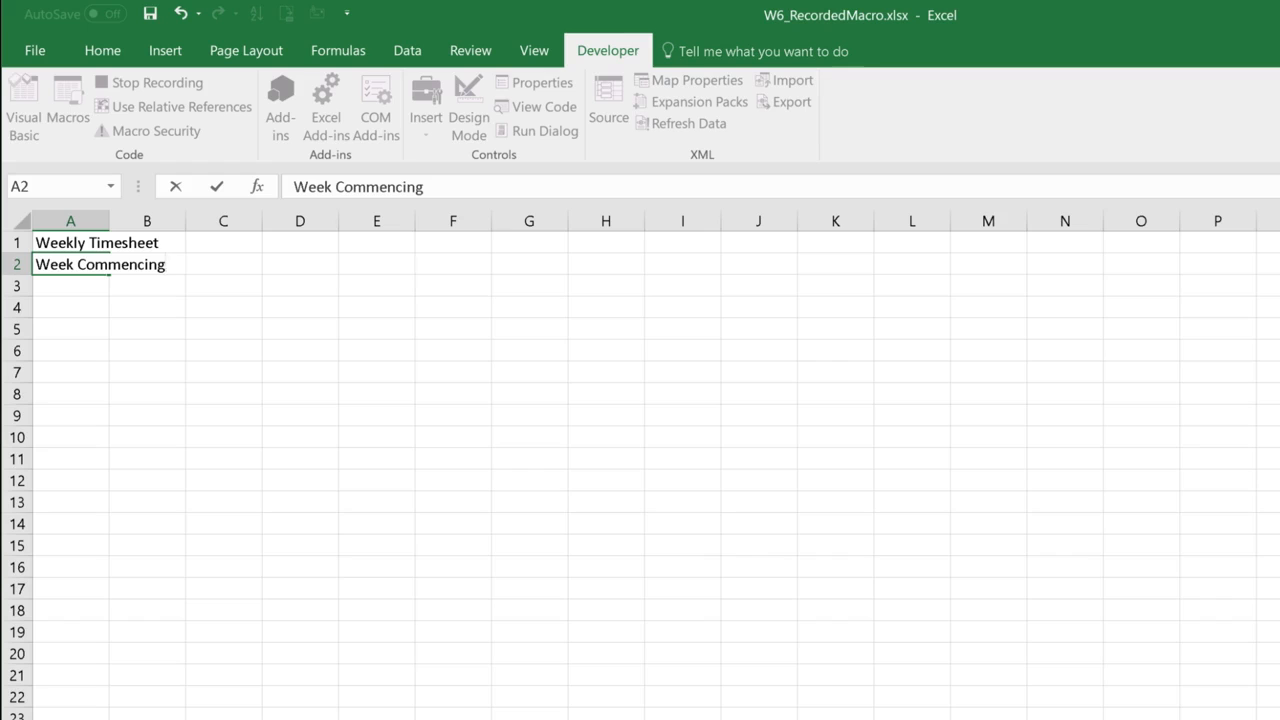
{"action": "key", "text": "Return"}
{"action": "key", "text": "Return"}
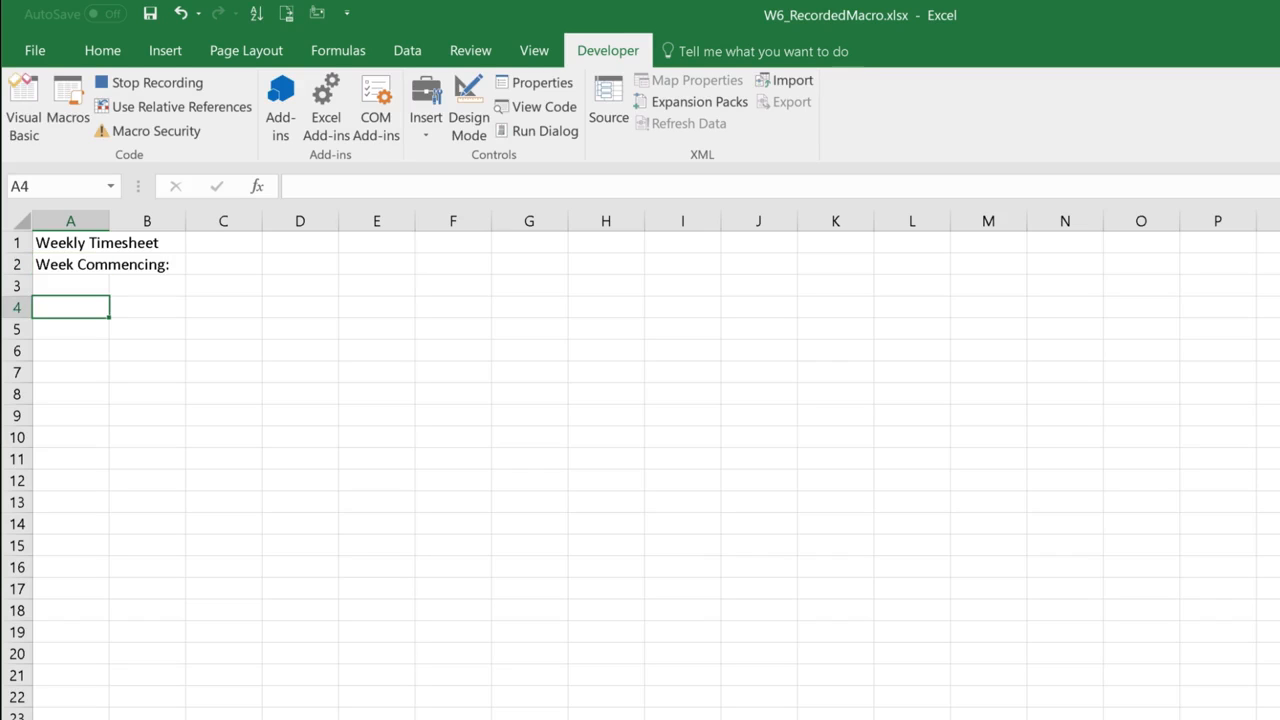
Enter the column headings Day, Hours and Total in cells A4 to C4.
{"action": "type", "text": "Day"}
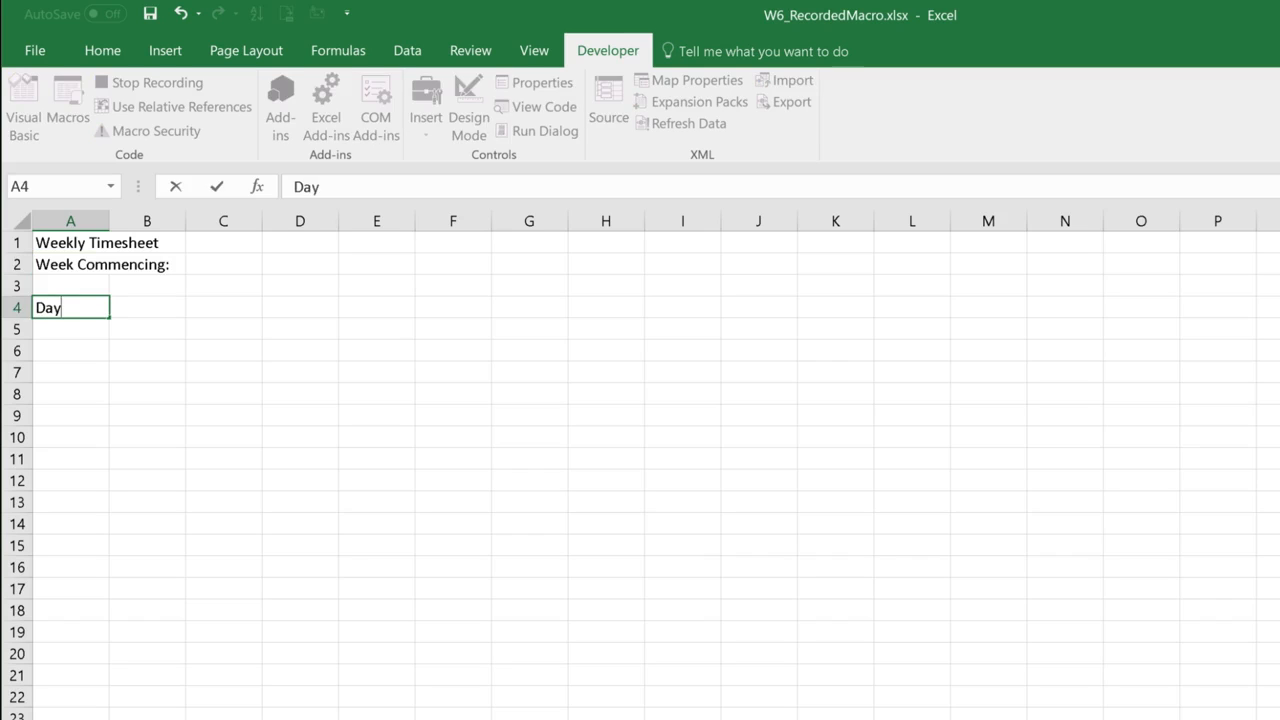
{"action": "key", "text": "Tab"}
{"action": "type", "text": "Hours"}
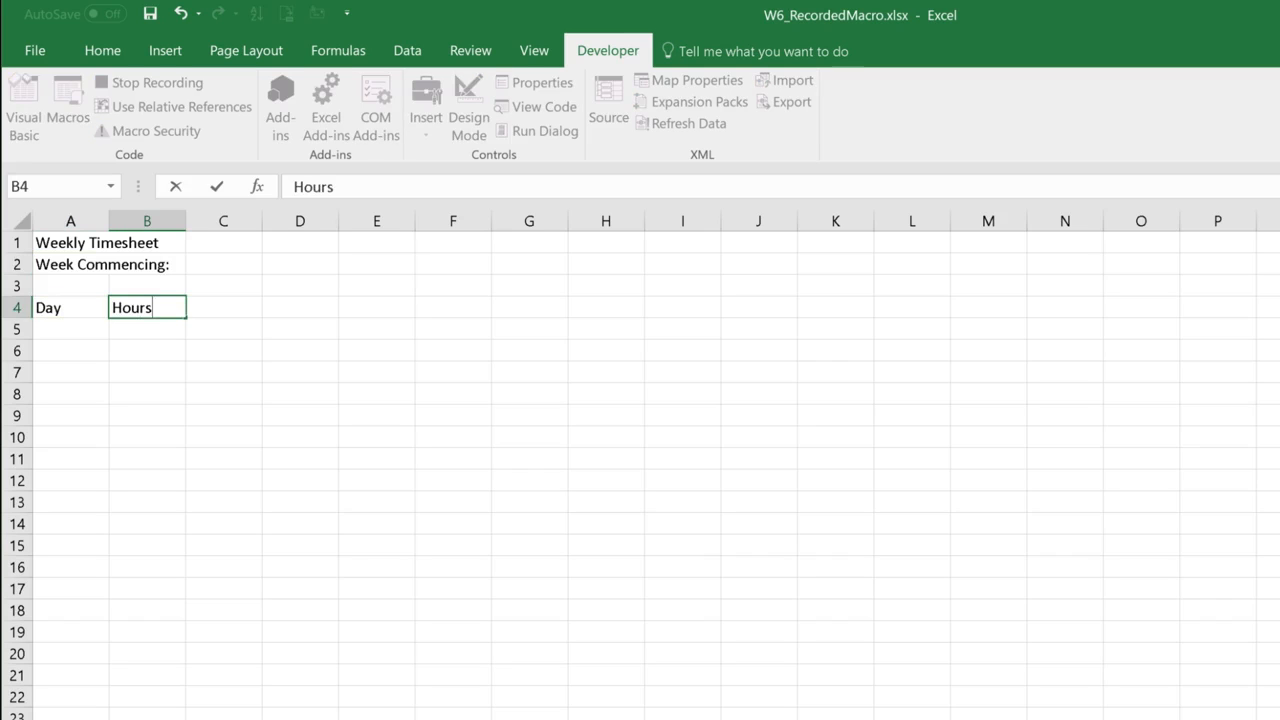
{"action": "key", "text": "Tab"}
{"action": "type", "text": "To"}
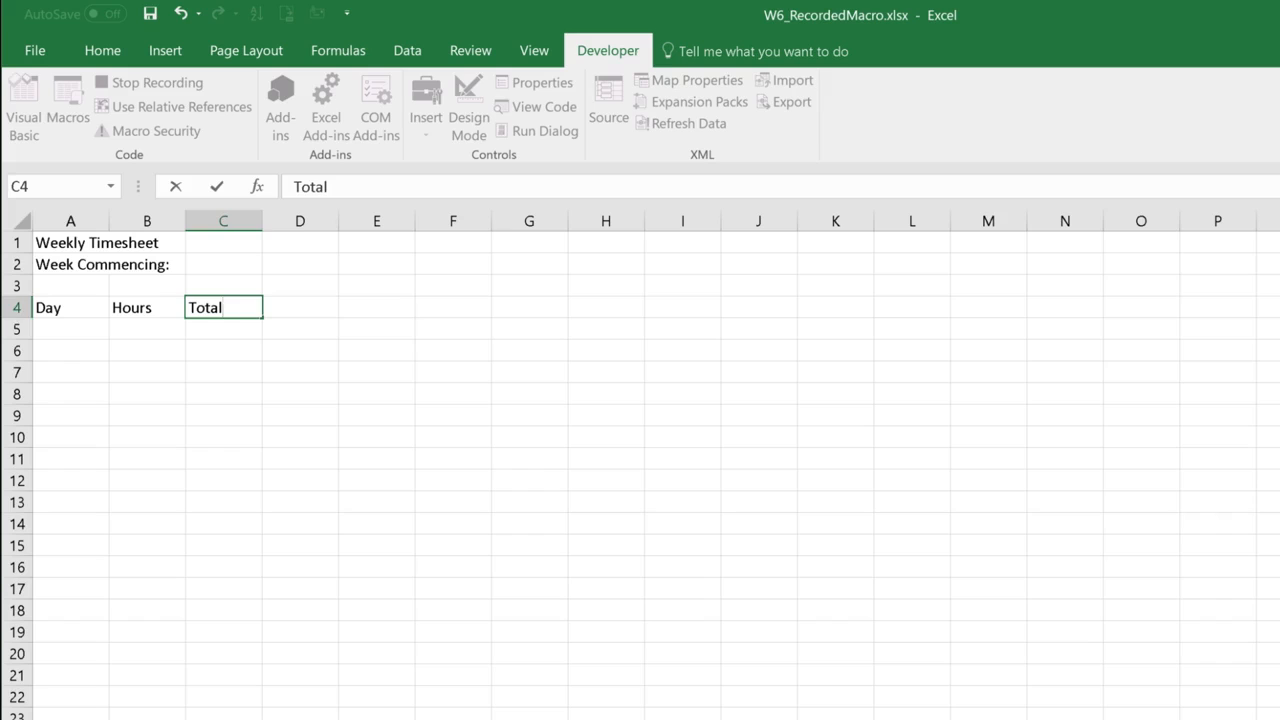
{"action": "key", "text": "Return"}
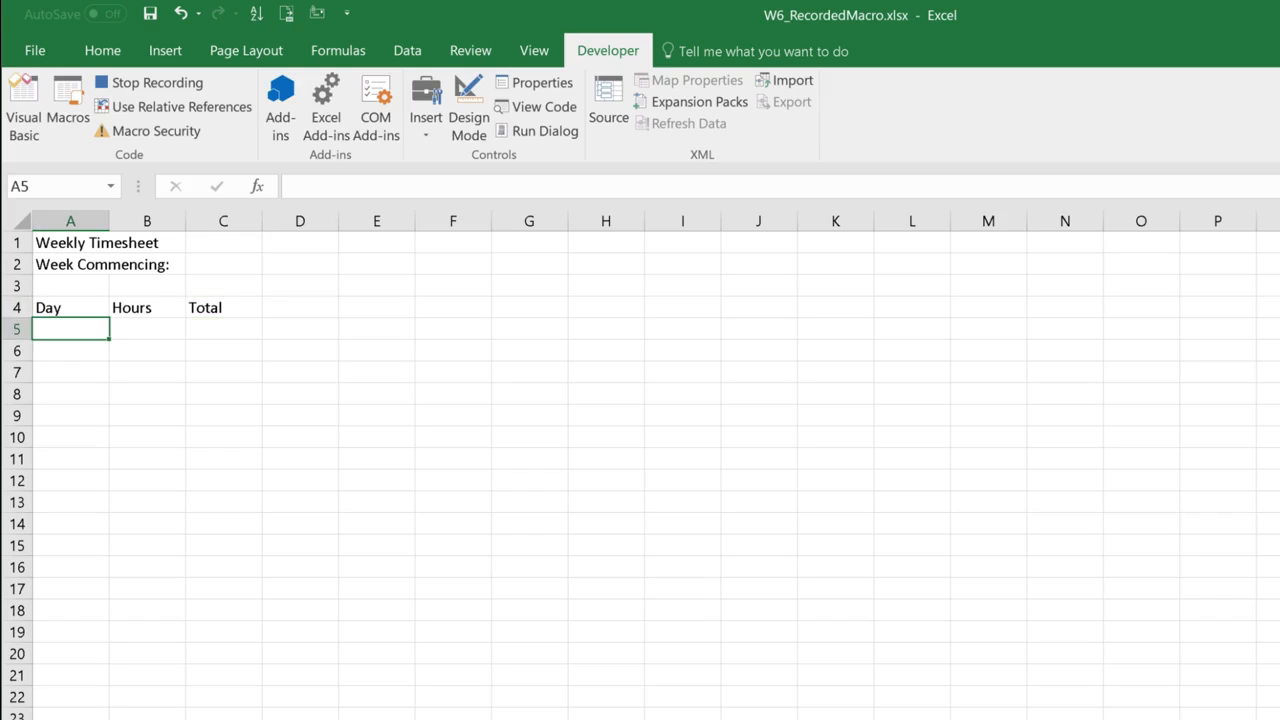
Fill the weekdays Mon to Sun down A5:A11 and enter the label "Total" in A12.
{"action": "type", "text": "Mon"}
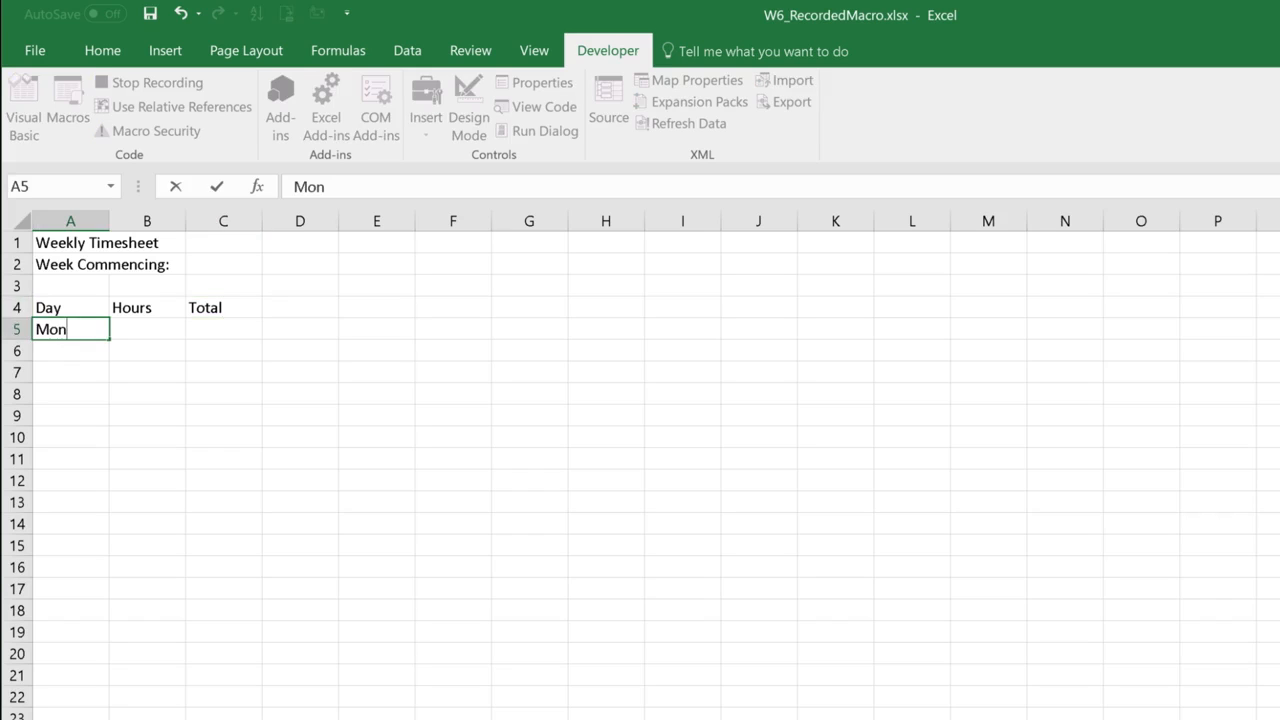
{"action": "left_click_drag", "start_coordinate": [108, 340], "coordinate": [96, 463]}
{"action": "left_click", "coordinate": [71, 480]}
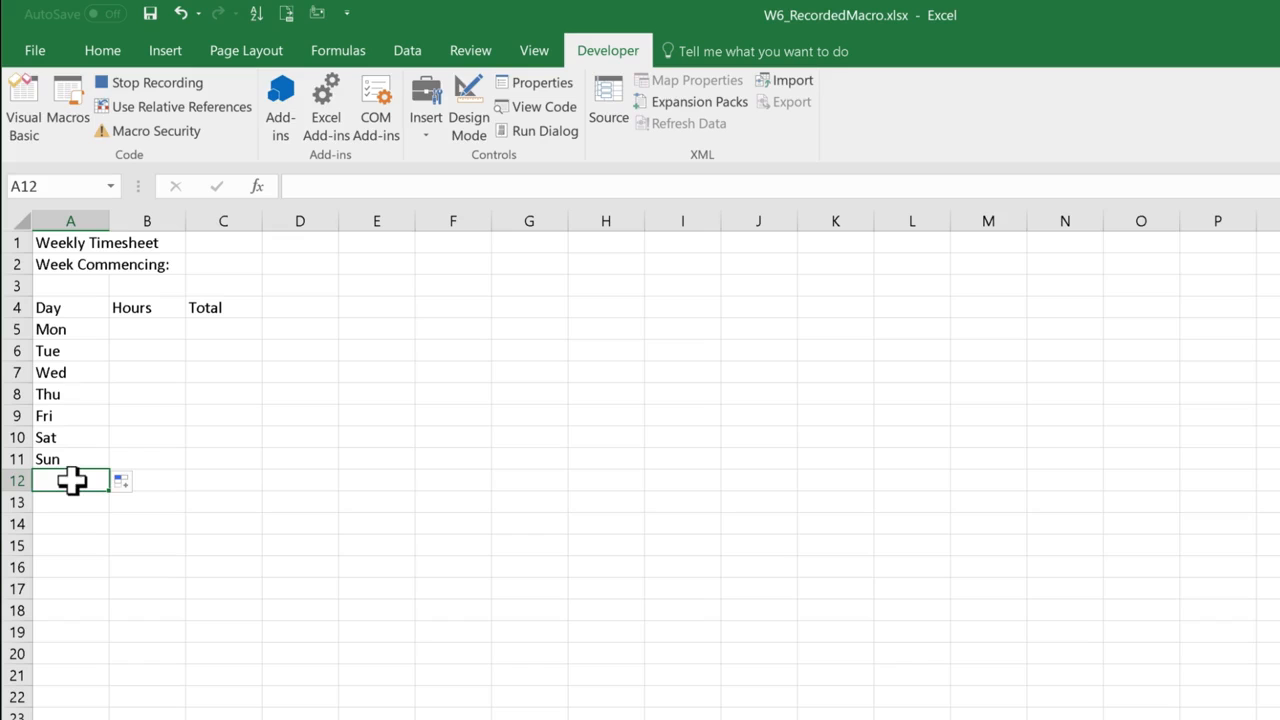
{"action": "type", "text": "Total"}
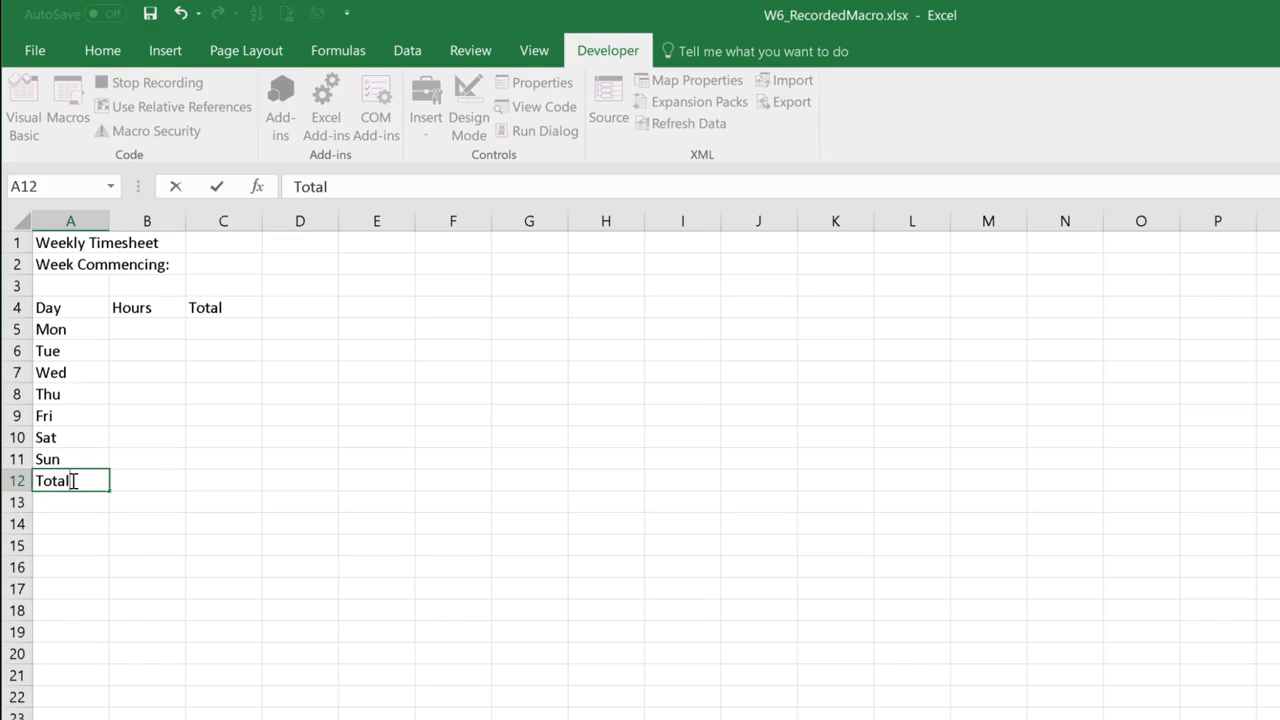
{"action": "key", "text": "Tab"}
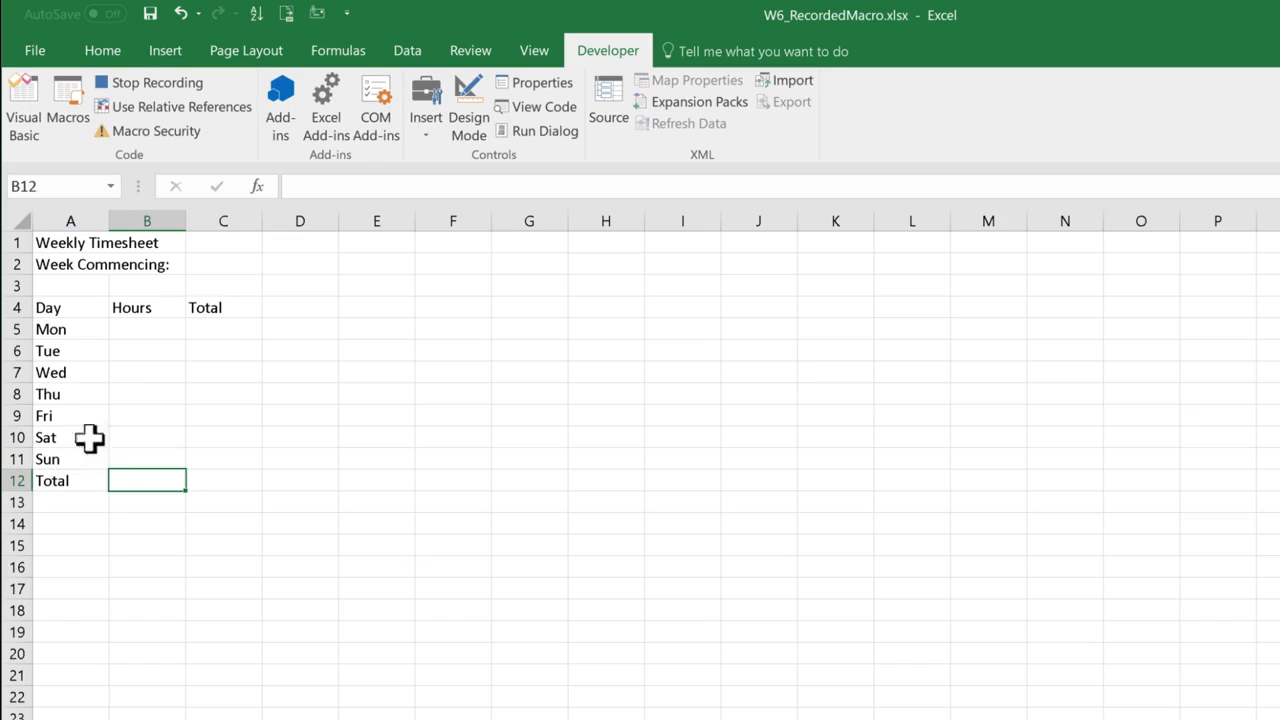
Begin the Monday total formula in C5 with the weekend test =IF(OR(A5="Sat",A5="Sun"),.
{"action": "left_click", "coordinate": [236, 333]}
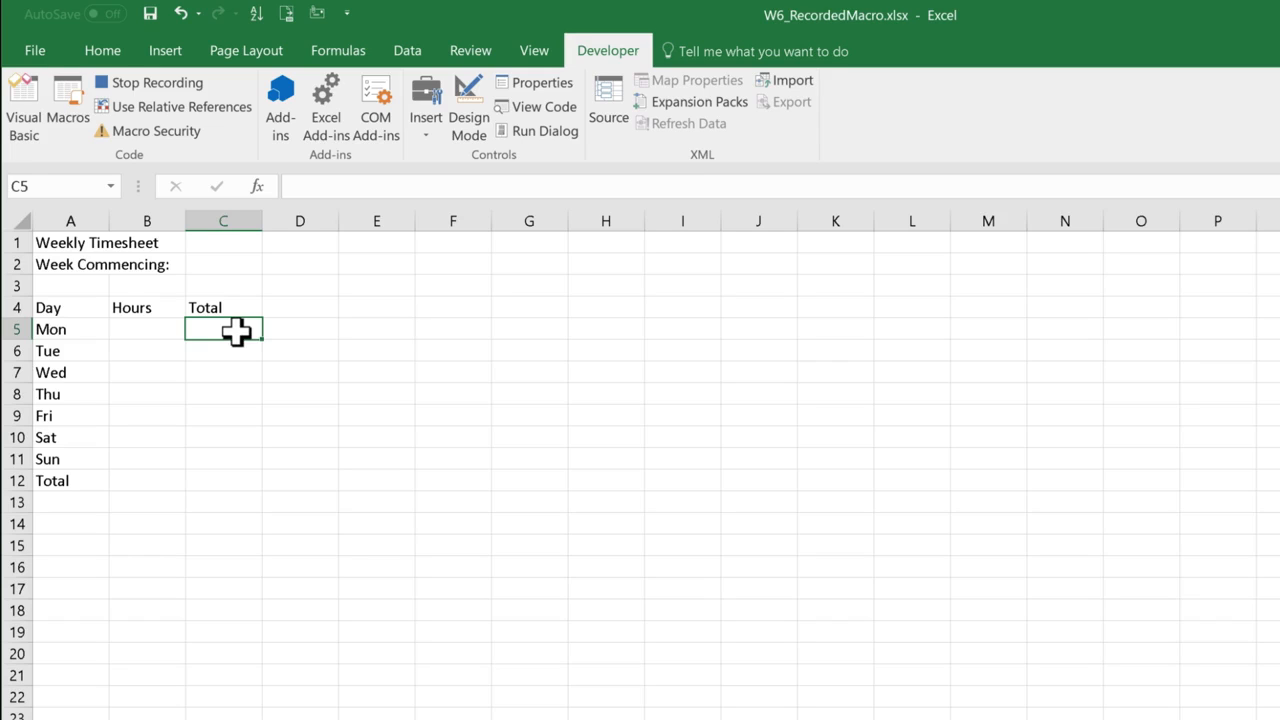
{"action": "type", "text": "="}
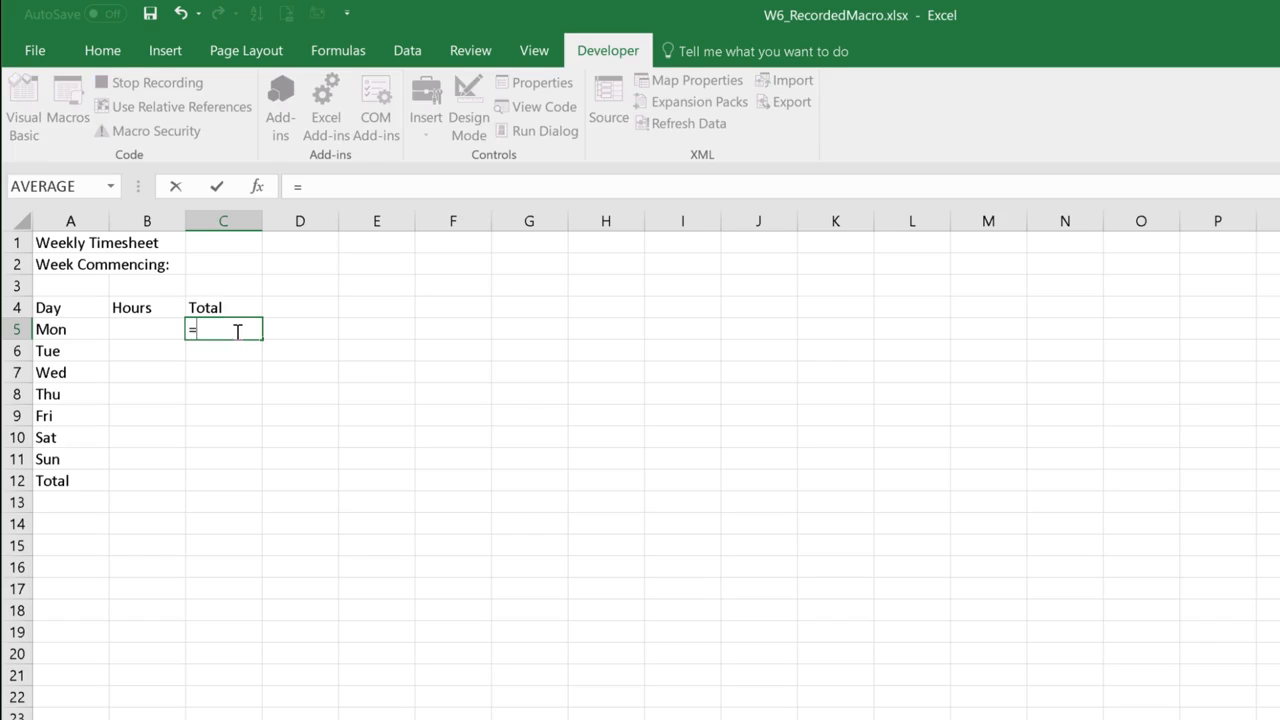
{"action": "type", "text": "if"}
{"action": "key", "text": "Tab"}
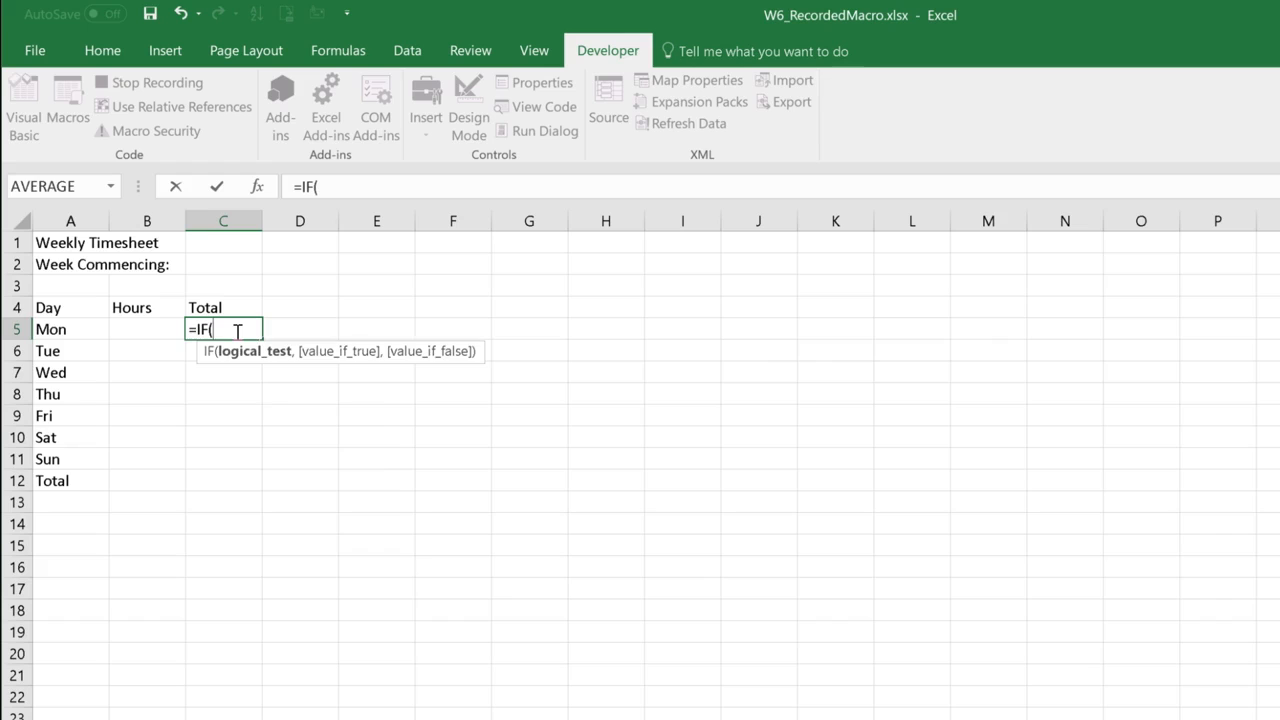
{"action": "type", "text": "or("}
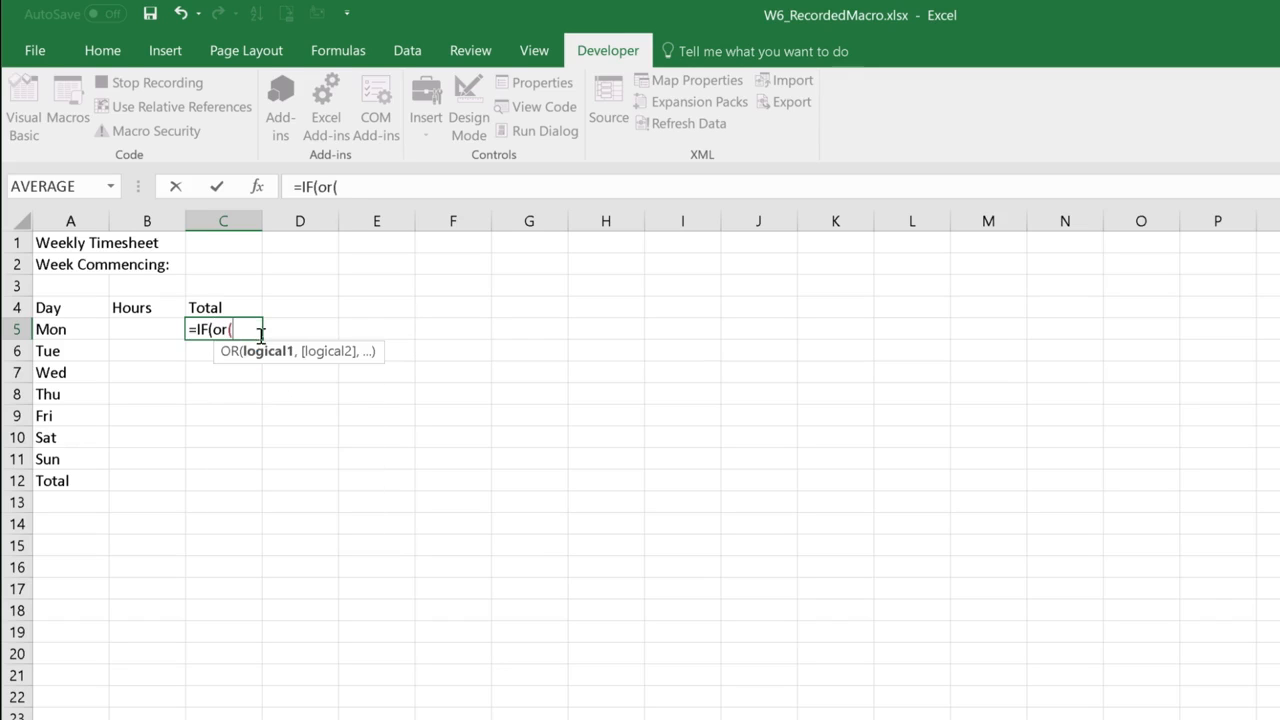
{"action": "left_click", "coordinate": [80, 332]}
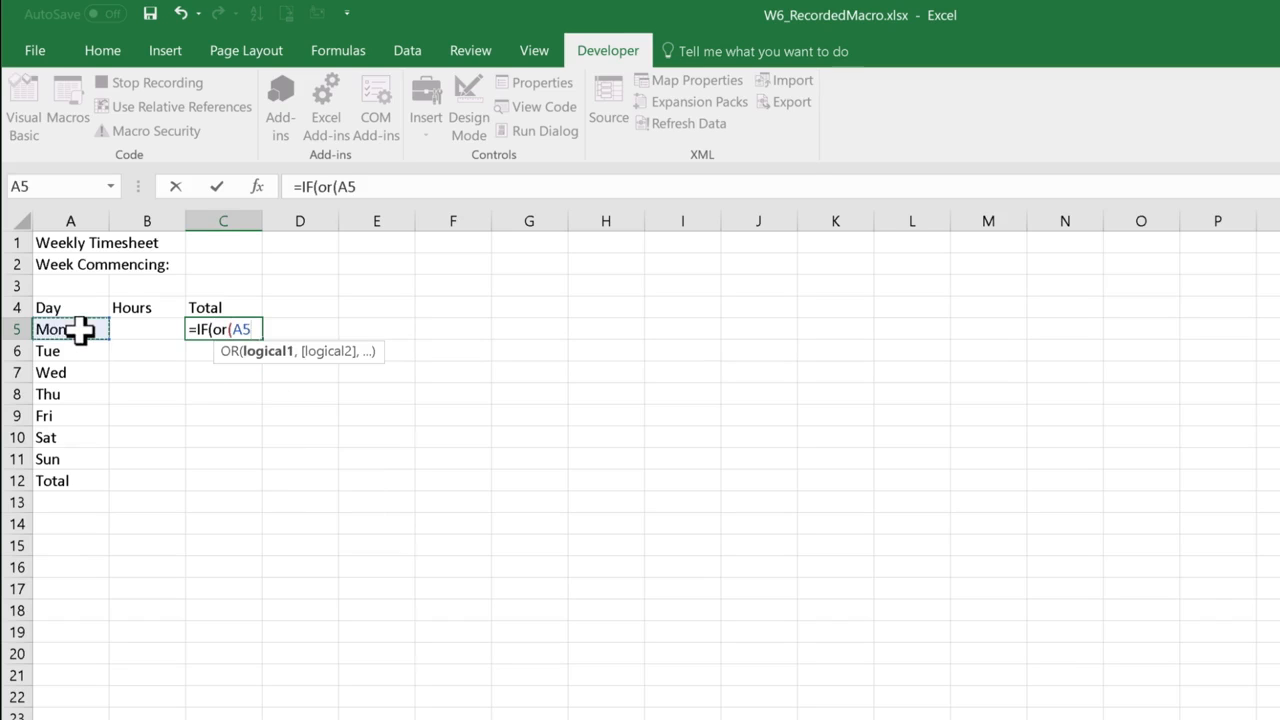
{"action": "type", "text": "=\"Sat"}
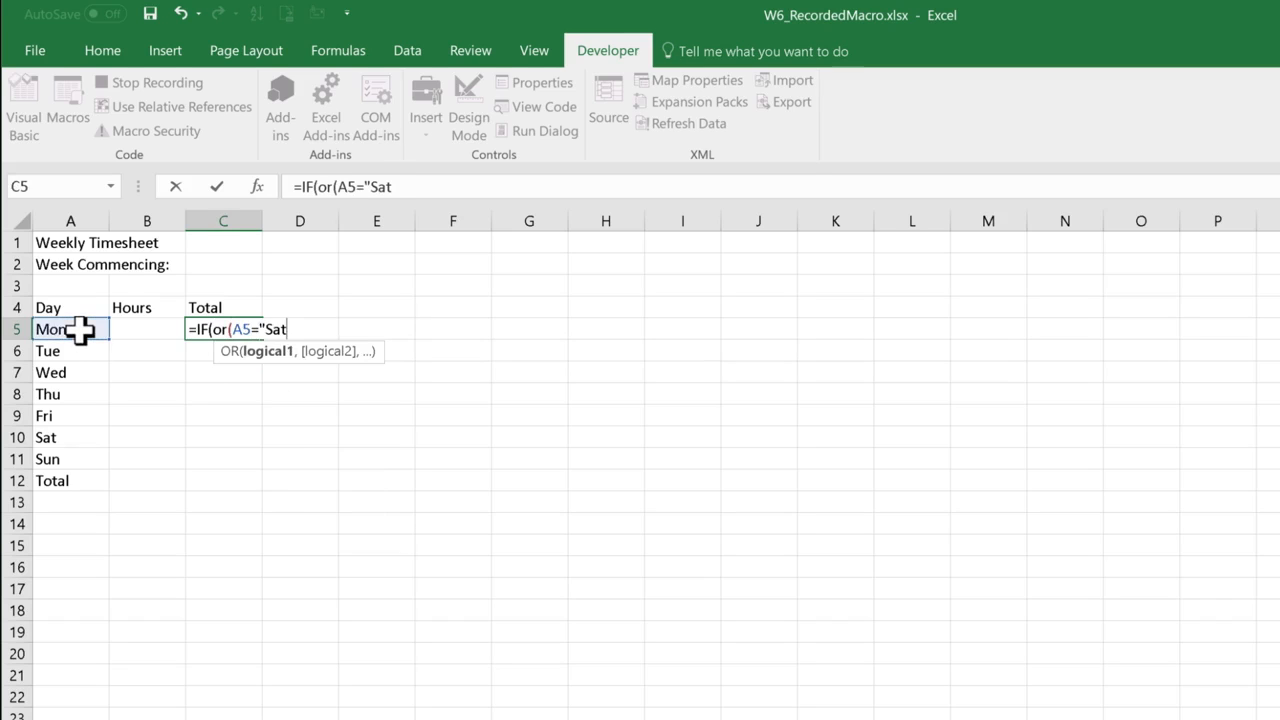
{"action": "type", "text": "\","}
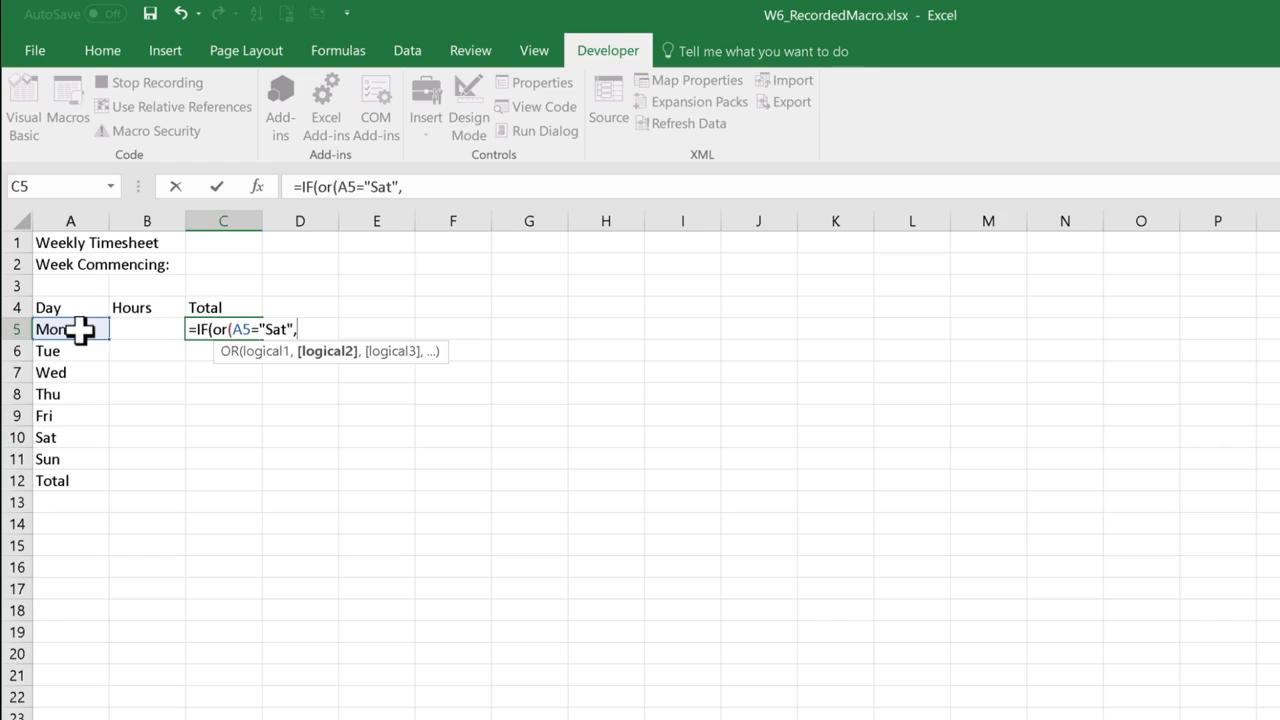
{"action": "left_click", "coordinate": [52, 327]}
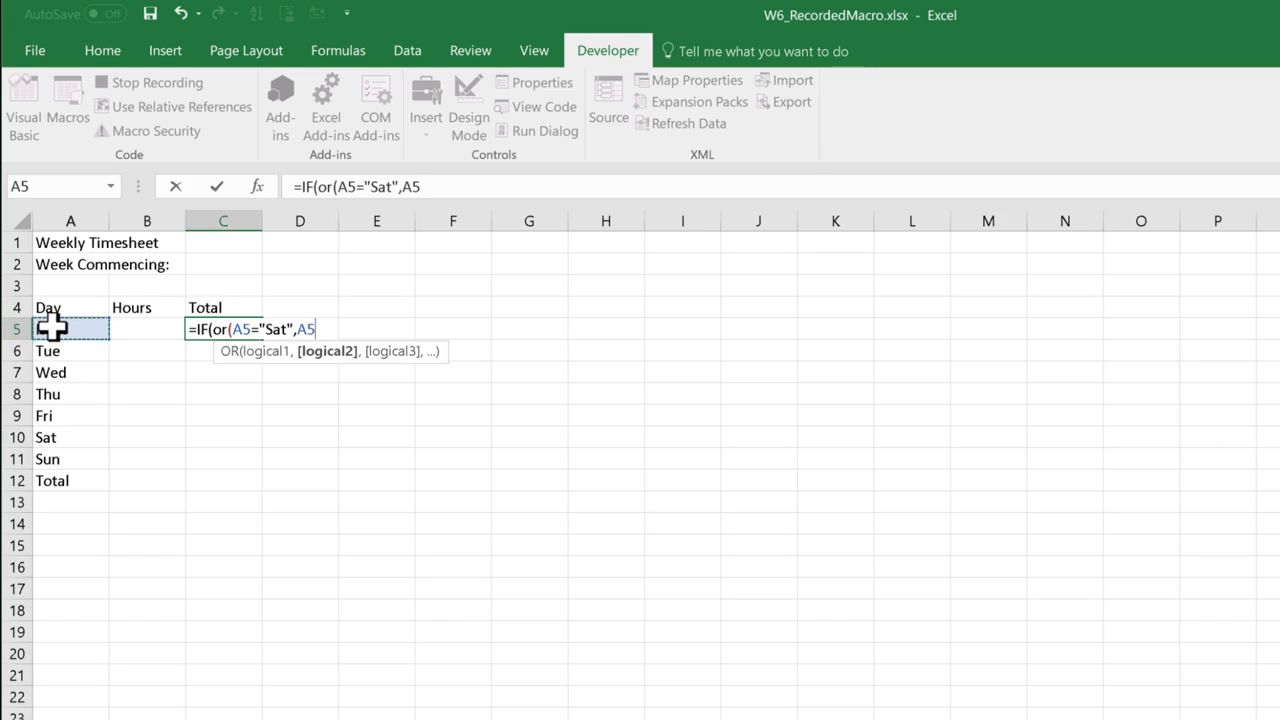
{"action": "type", "text": "=\"Sun\""}
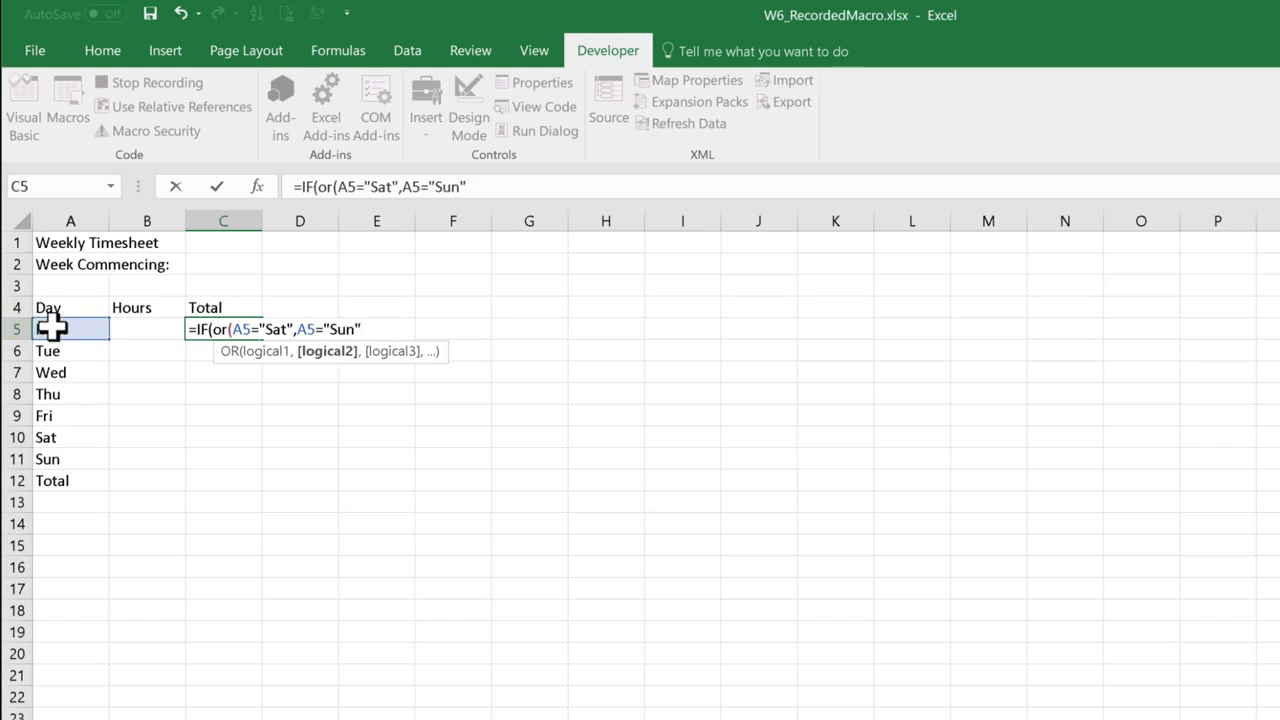
{"action": "type", "text": "),"}
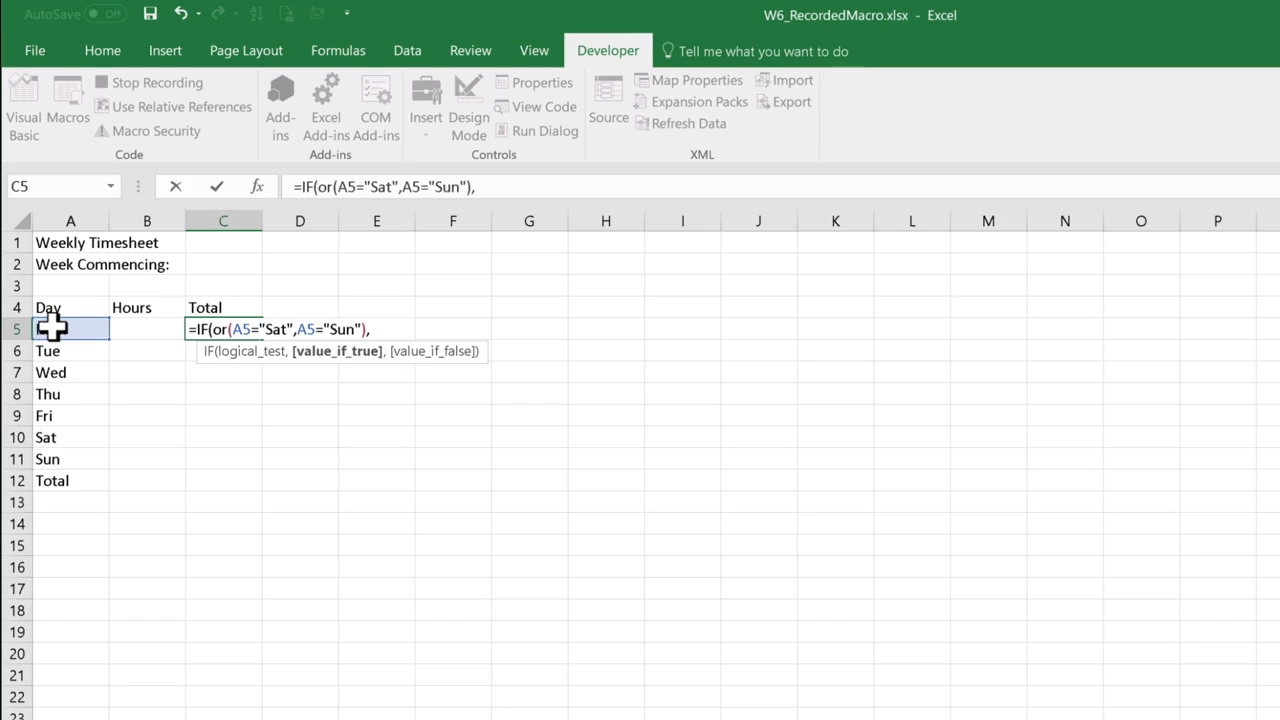
Complete the C5 formula with B5*Rate_Hourly*1.5 as the true value and B5*Rate_Hourly as the false value.
{"action": "left_click", "coordinate": [137, 334]}
{"action": "type", "text": "*ra"}
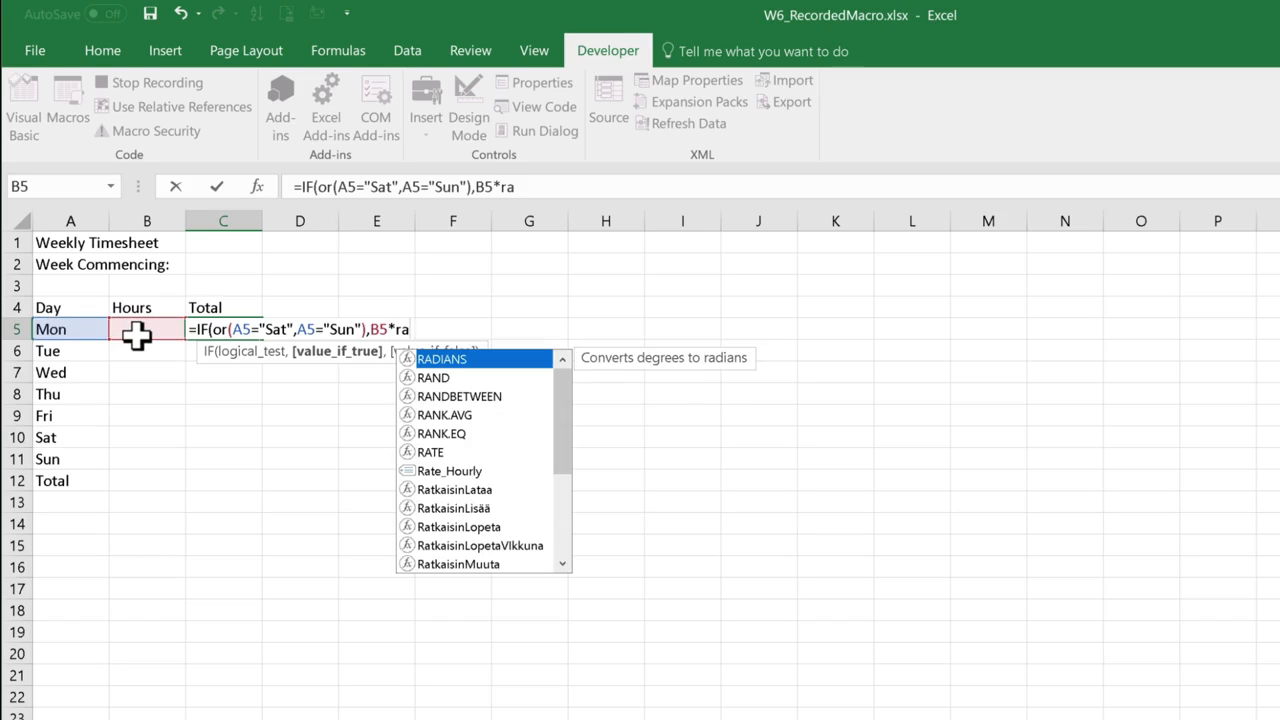
{"action": "double_click", "coordinate": [433, 470]}
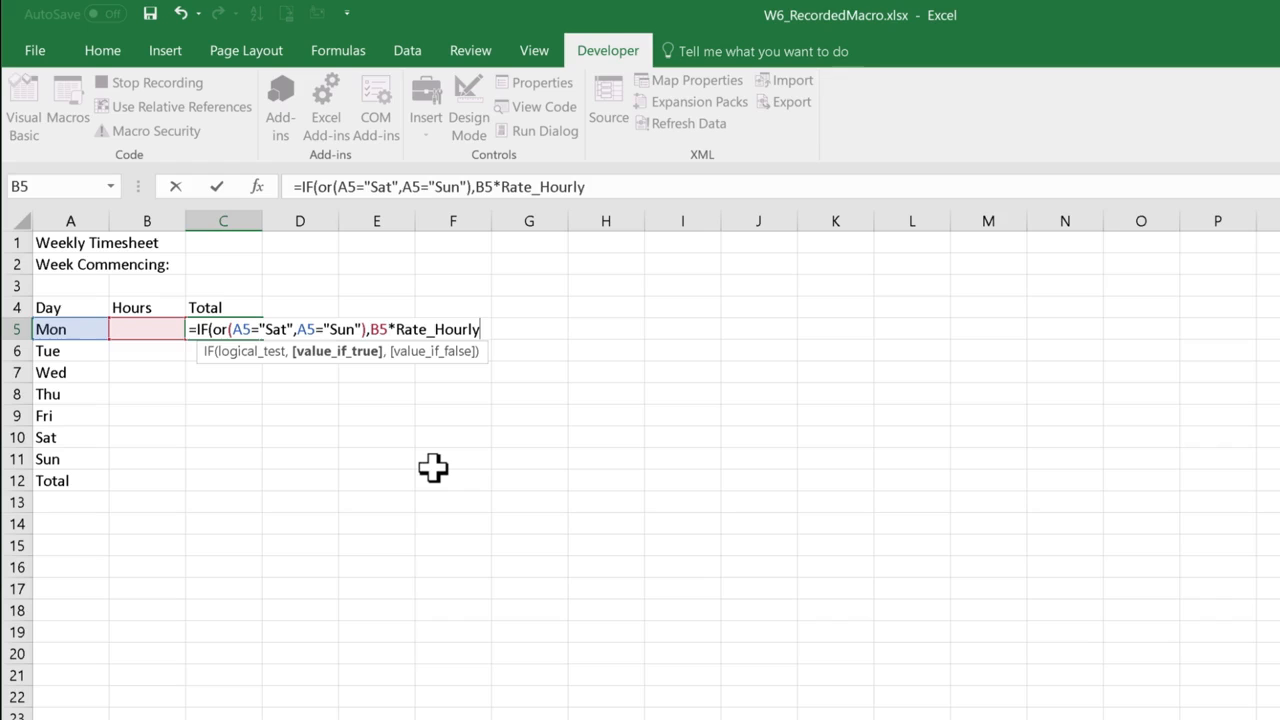
{"action": "type", "text": "*1.5,"}
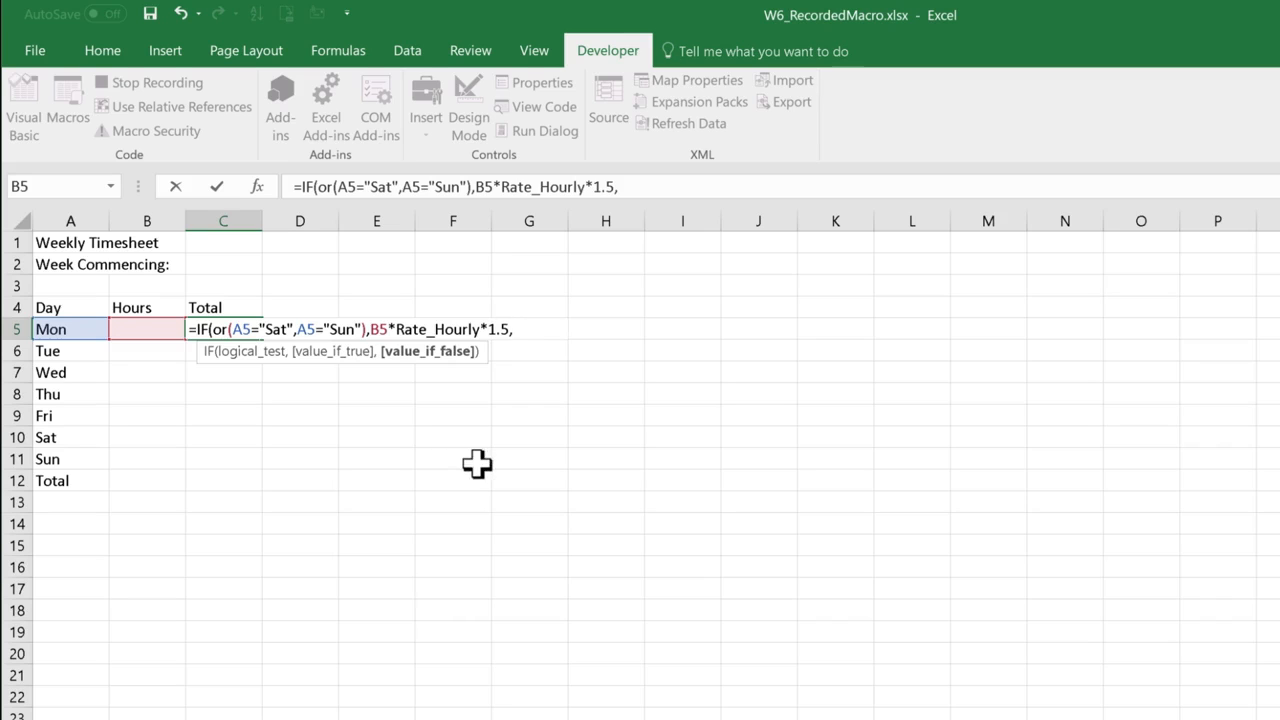
{"action": "left_click", "coordinate": [154, 330]}
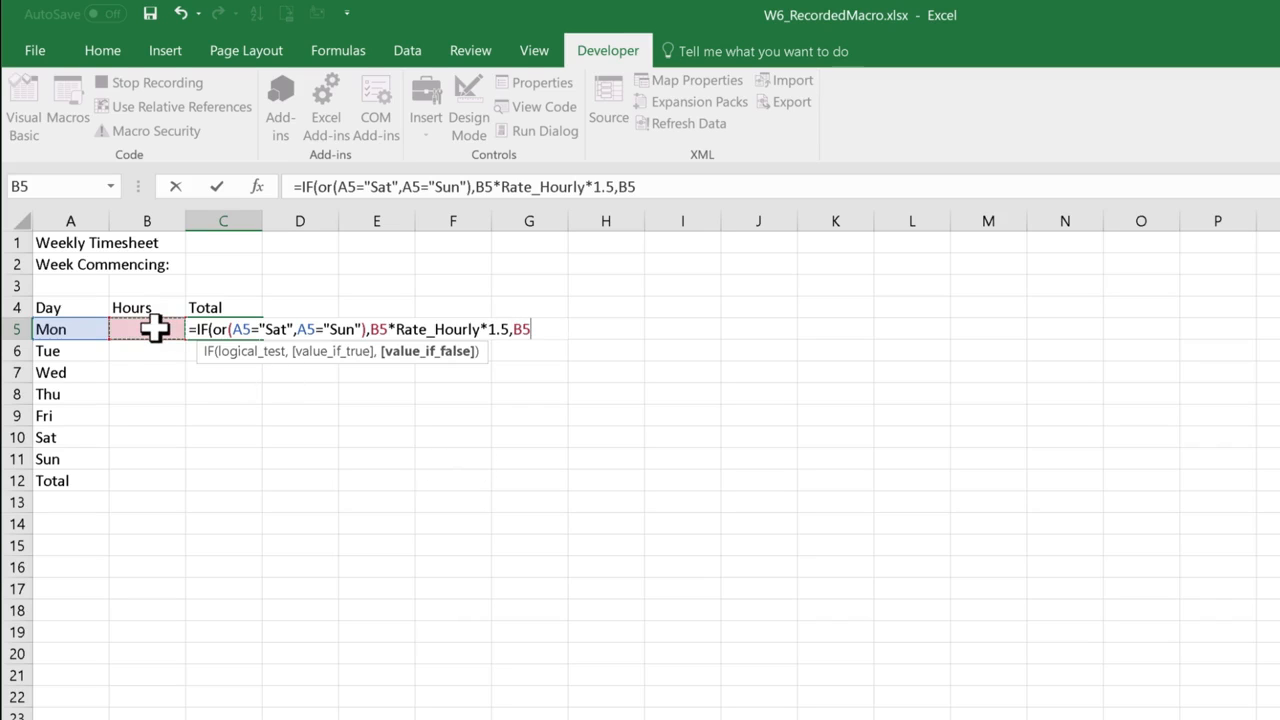
{"action": "type", "text": "*ra"}
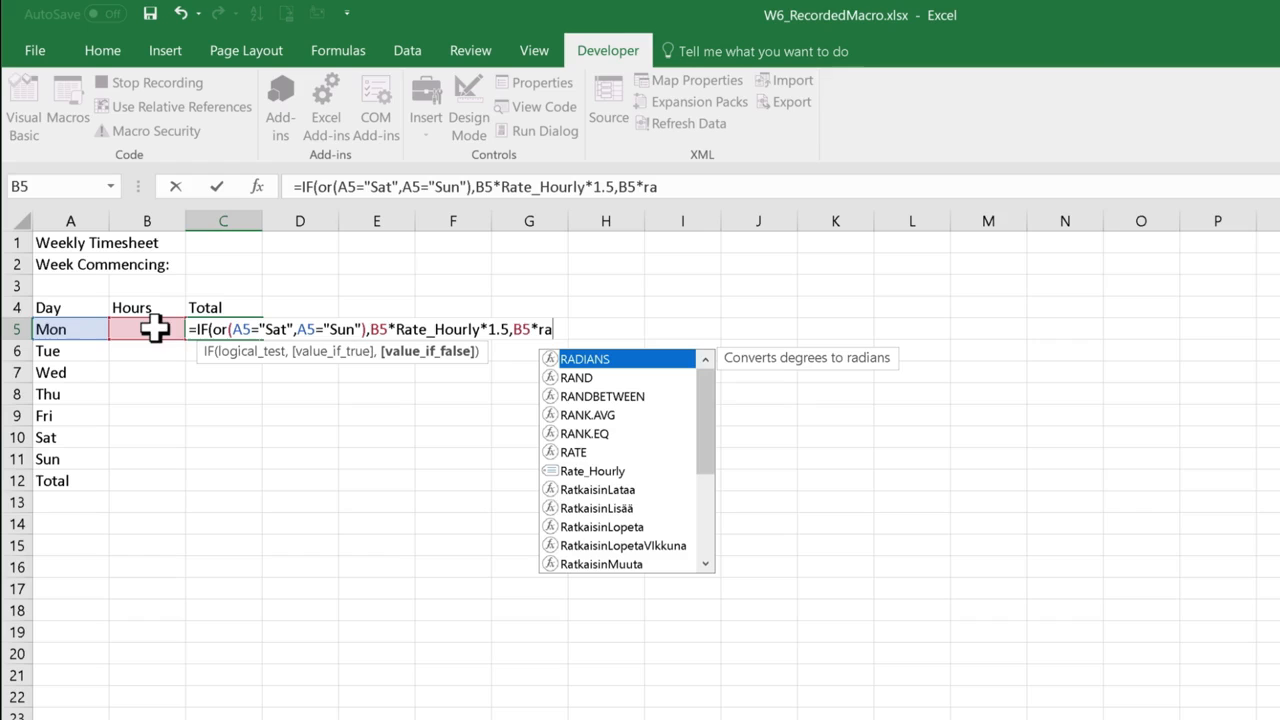
{"action": "double_click", "coordinate": [572, 473]}
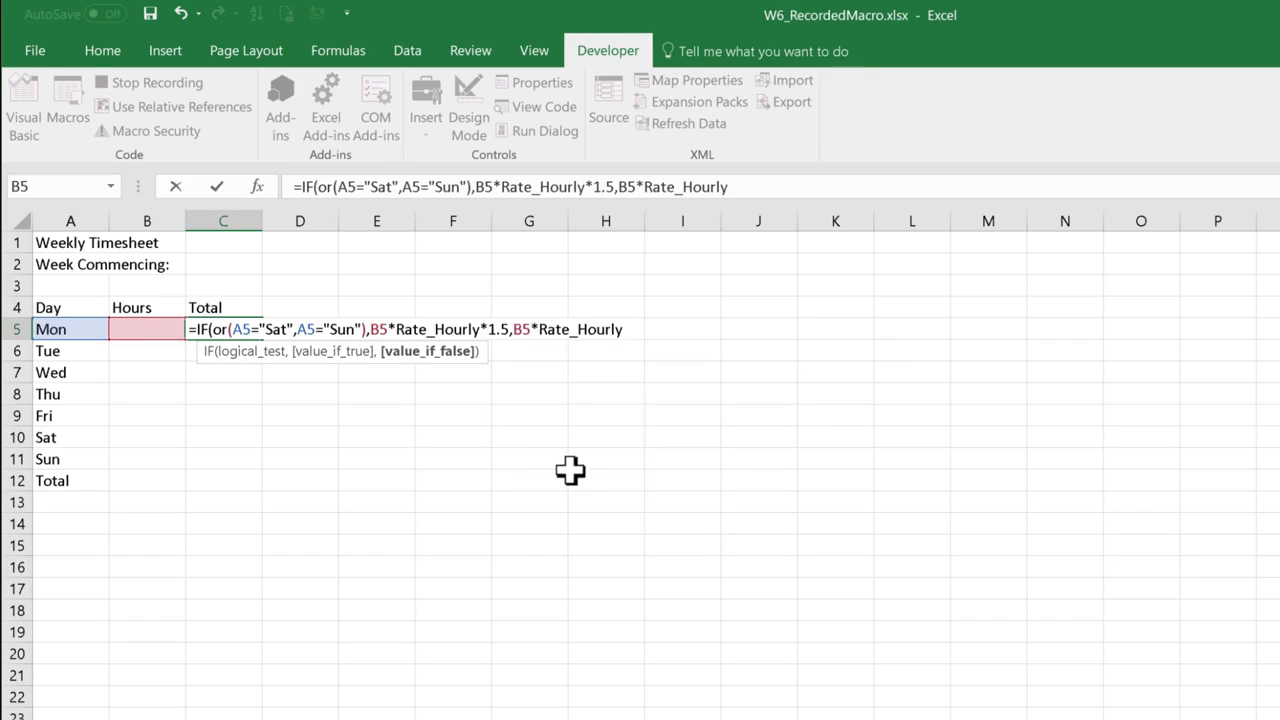
{"action": "type", "text": ")"}
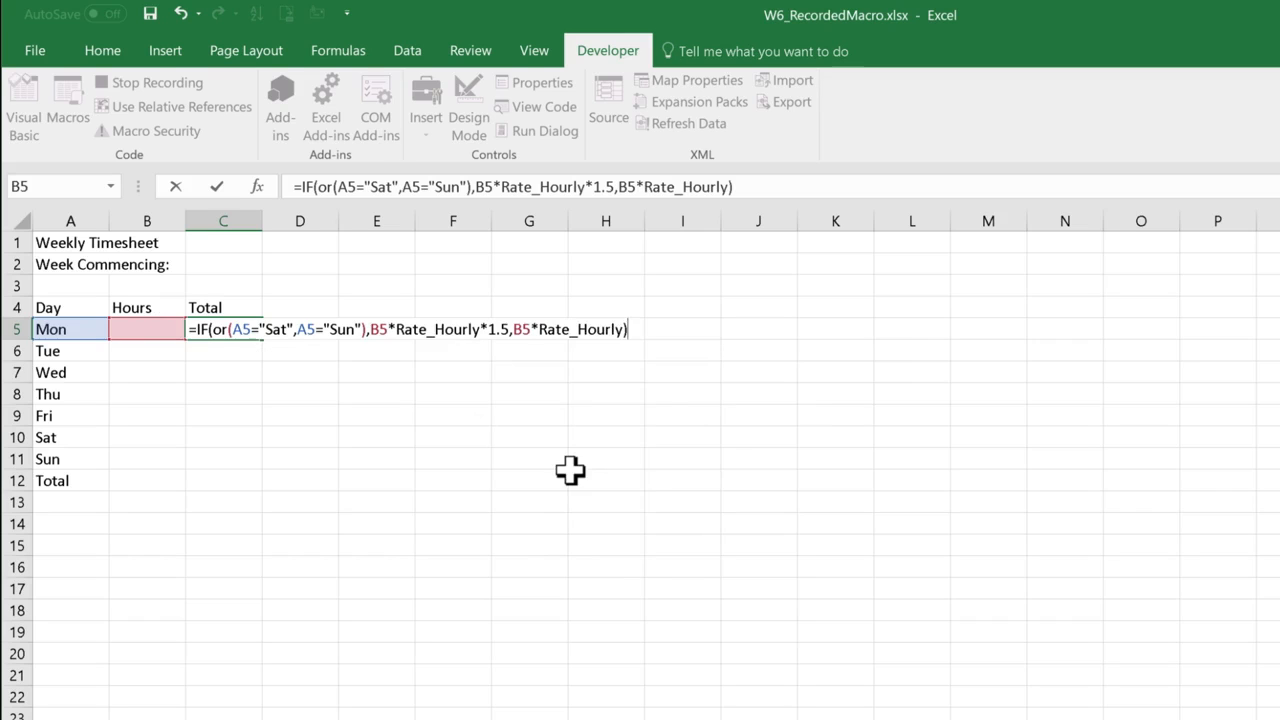
{"action": "key", "text": "Return"}
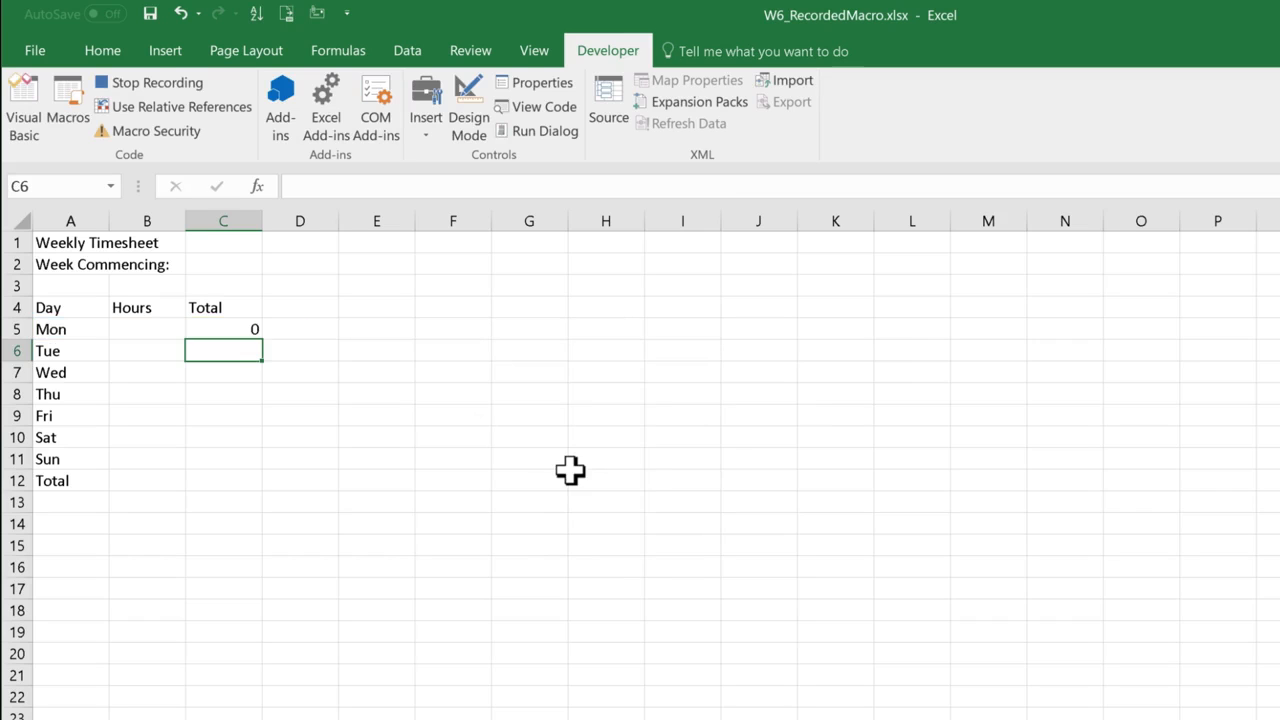
Fill the C5 formula down to C11 and total C5:C11 in C12 with AutoSum.
{"action": "left_click", "coordinate": [230, 327]}
{"action": "left_click_drag", "start_coordinate": [263, 340], "coordinate": [249, 462]}
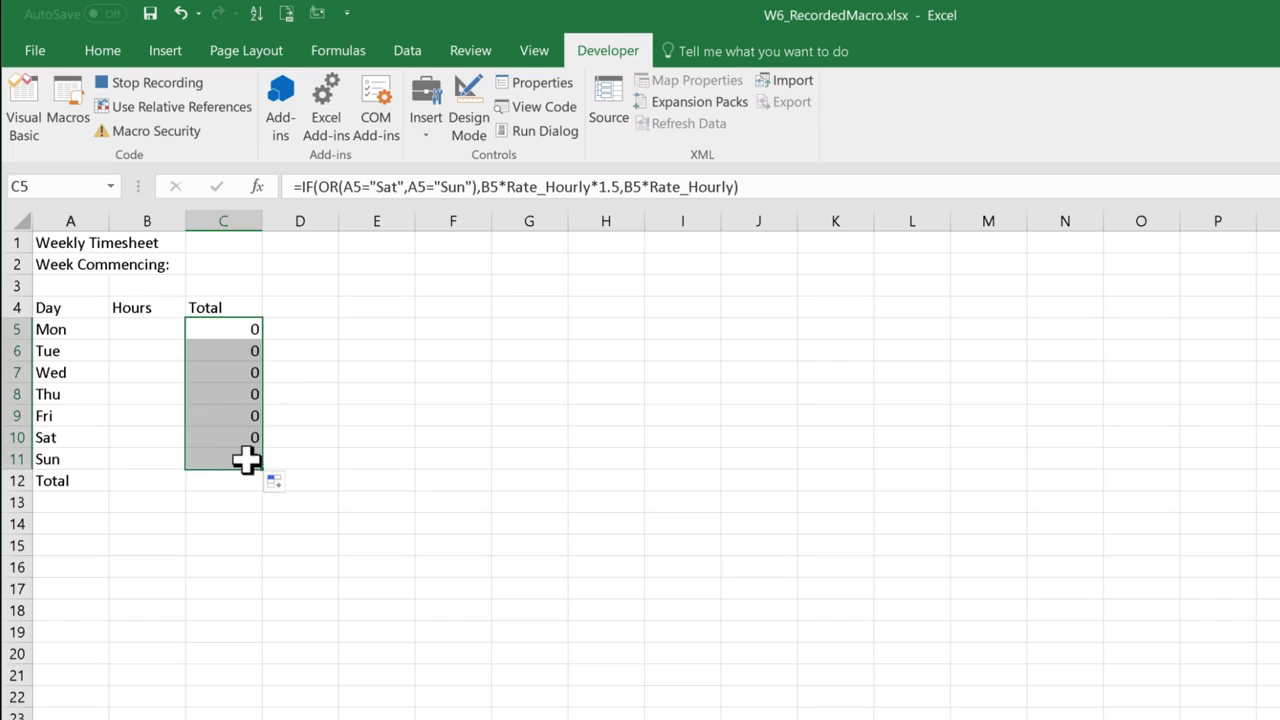
{"action": "left_click", "coordinate": [245, 483]}
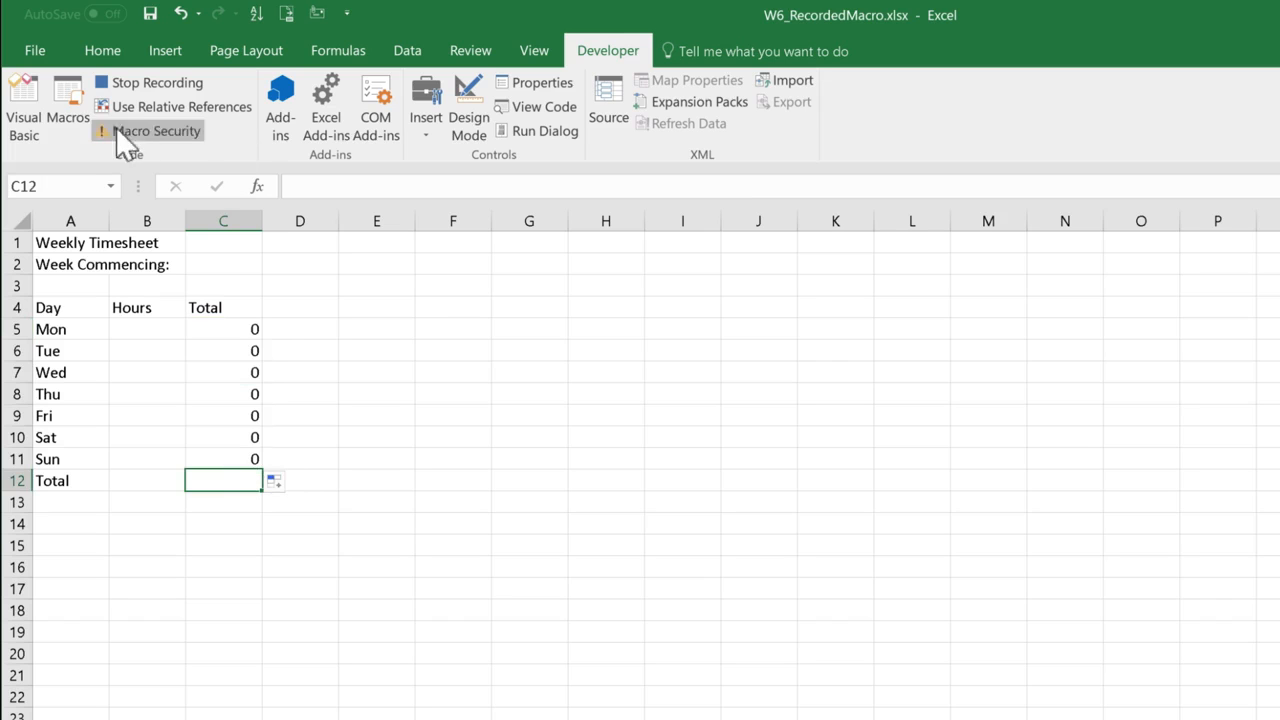
{"action": "left_click", "coordinate": [98, 52]}
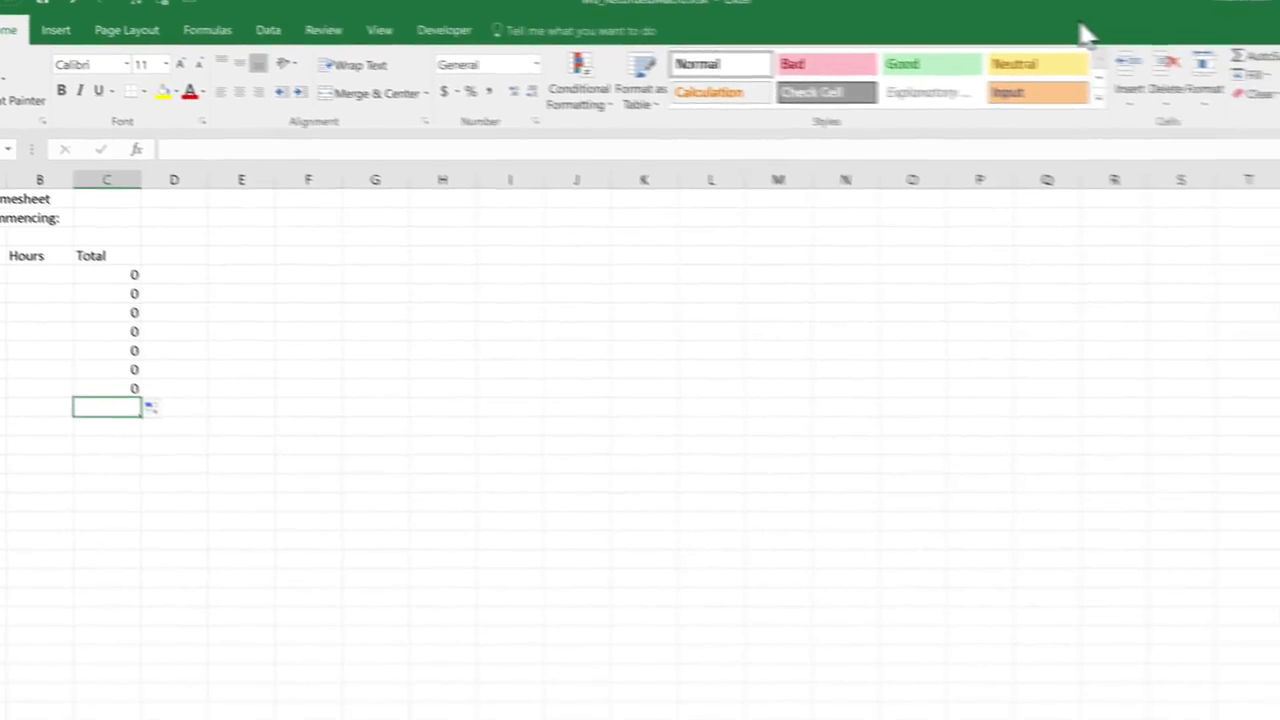
{"action": "left_click", "coordinate": [1134, 49]}
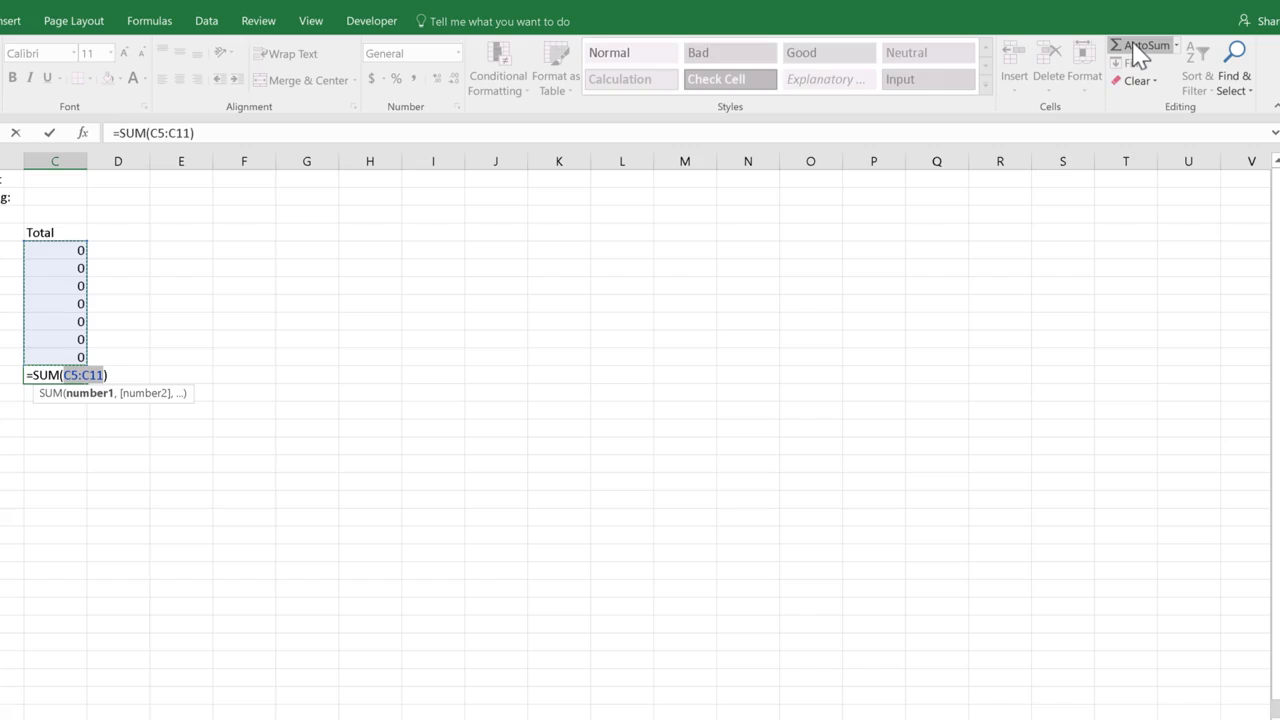
{"action": "key", "text": "Return"}
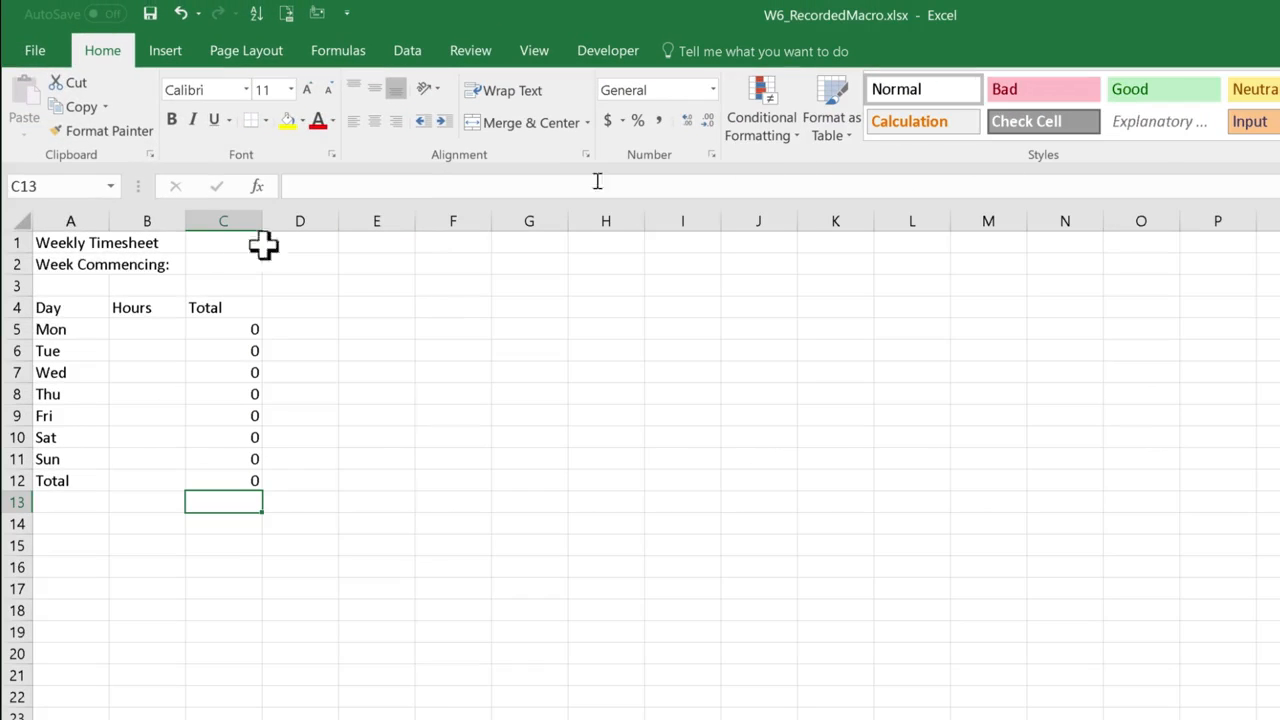
Format the "Weekly Timesheet" title in A1 with font size 16 and a standard blue font colour.
{"action": "left_click", "coordinate": [82, 244]}
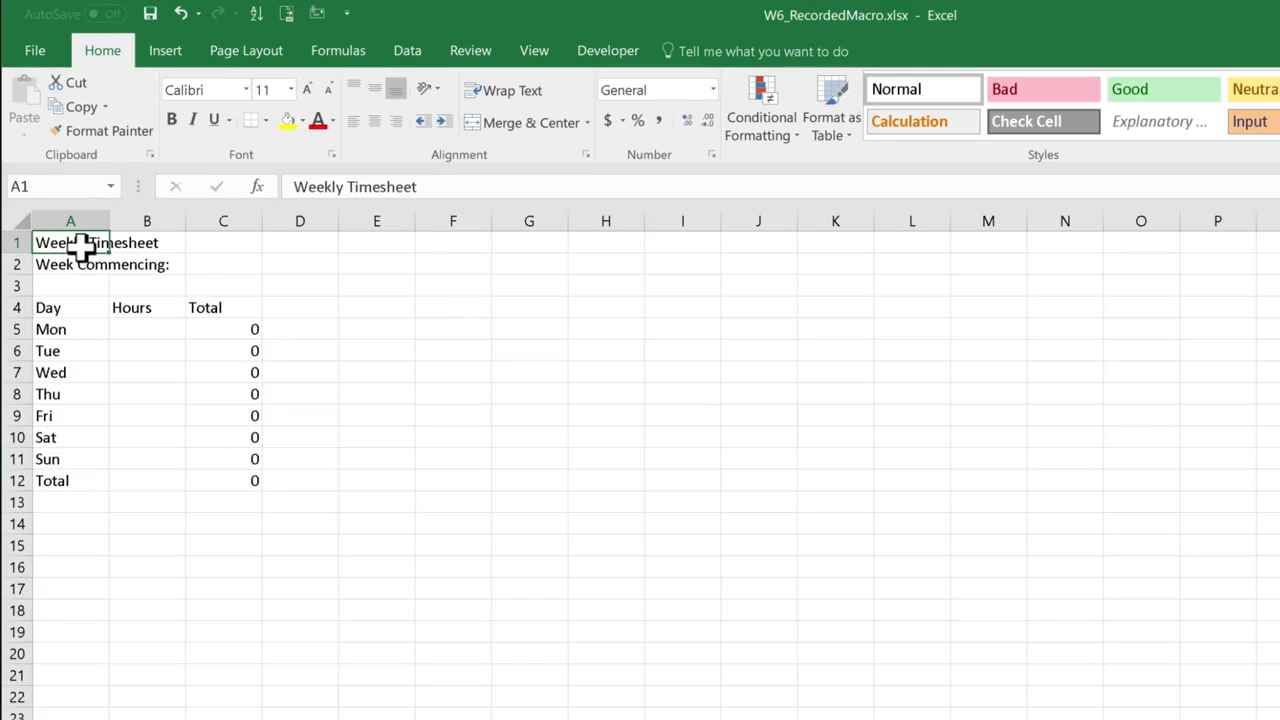
{"action": "left_click", "coordinate": [290, 90]}
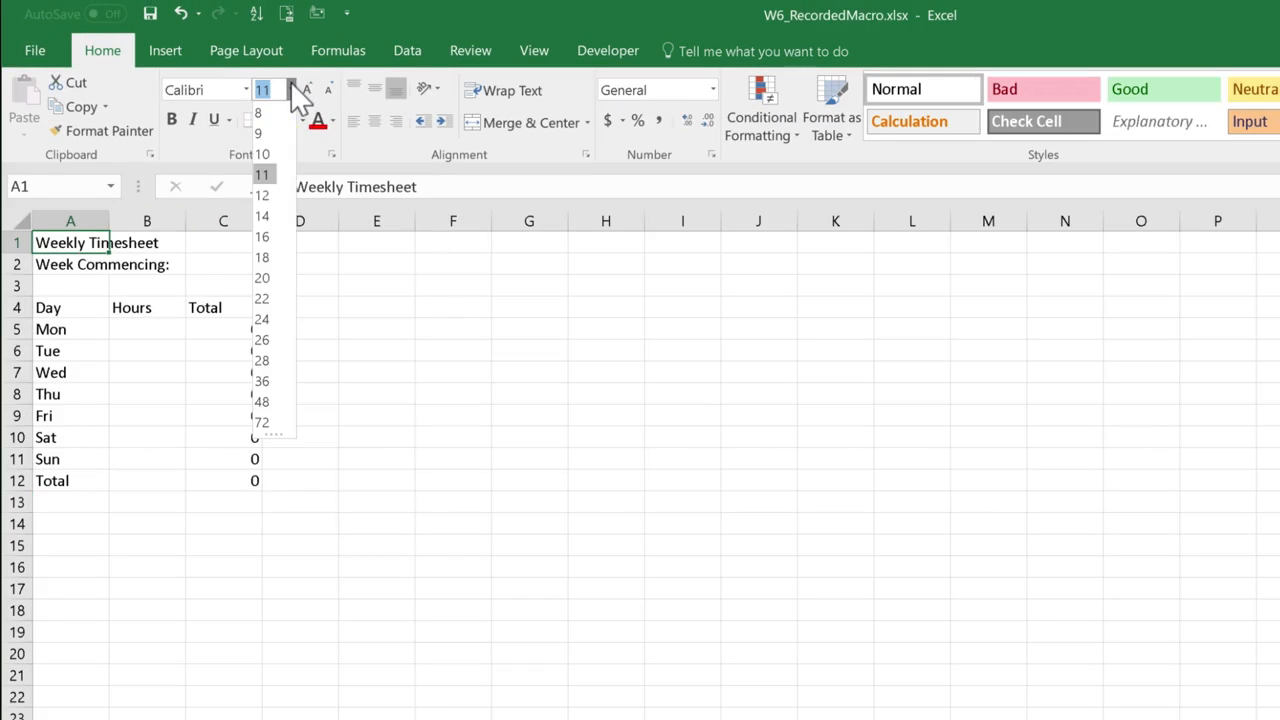
{"action": "left_click", "coordinate": [262, 237]}
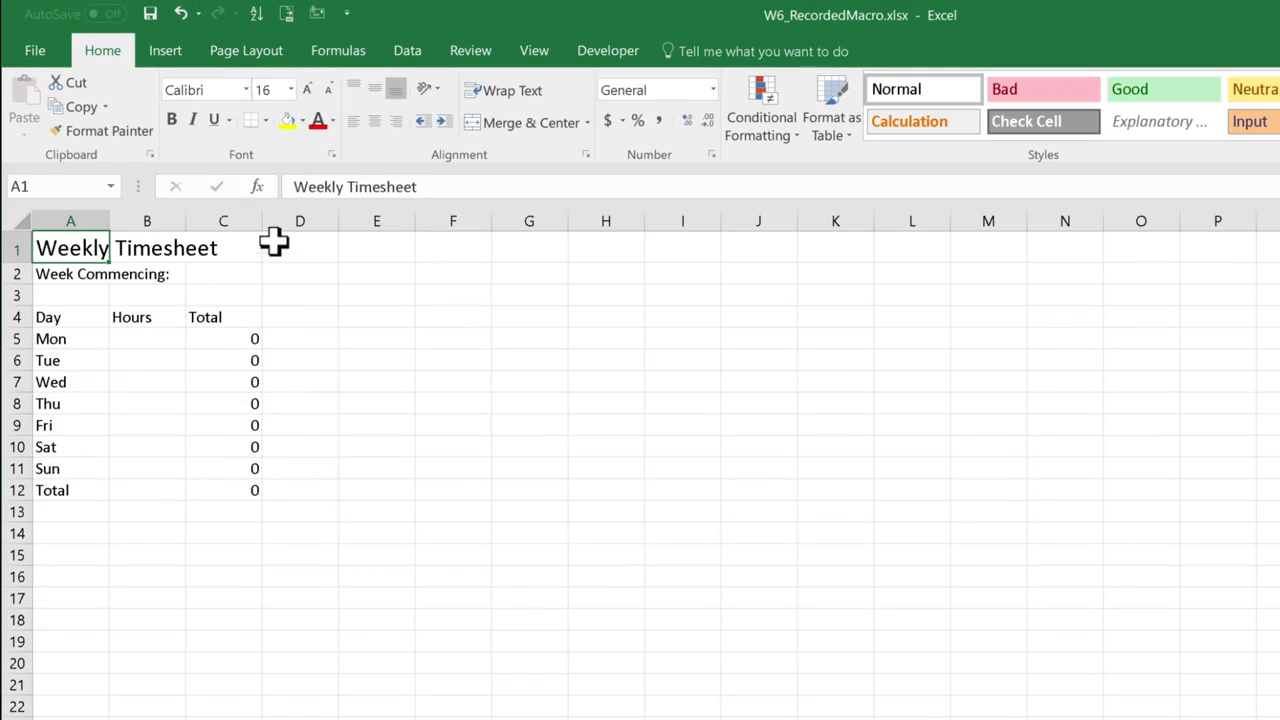
{"action": "left_click", "coordinate": [332, 122]}
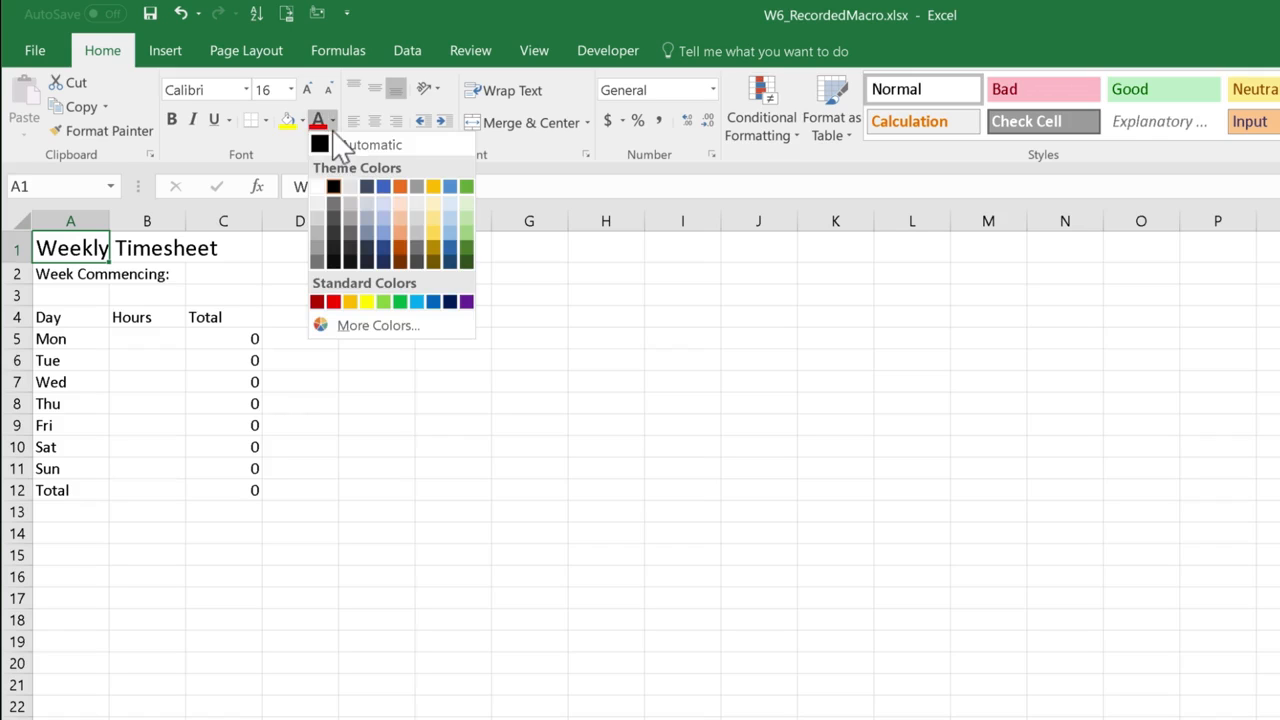
{"action": "left_click", "coordinate": [434, 305]}
Make the "Week Commencing:" label in A2 and the column headings in A4:C4 bold.
{"action": "left_click", "coordinate": [77, 277]}
{"action": "left_click", "coordinate": [173, 121]}
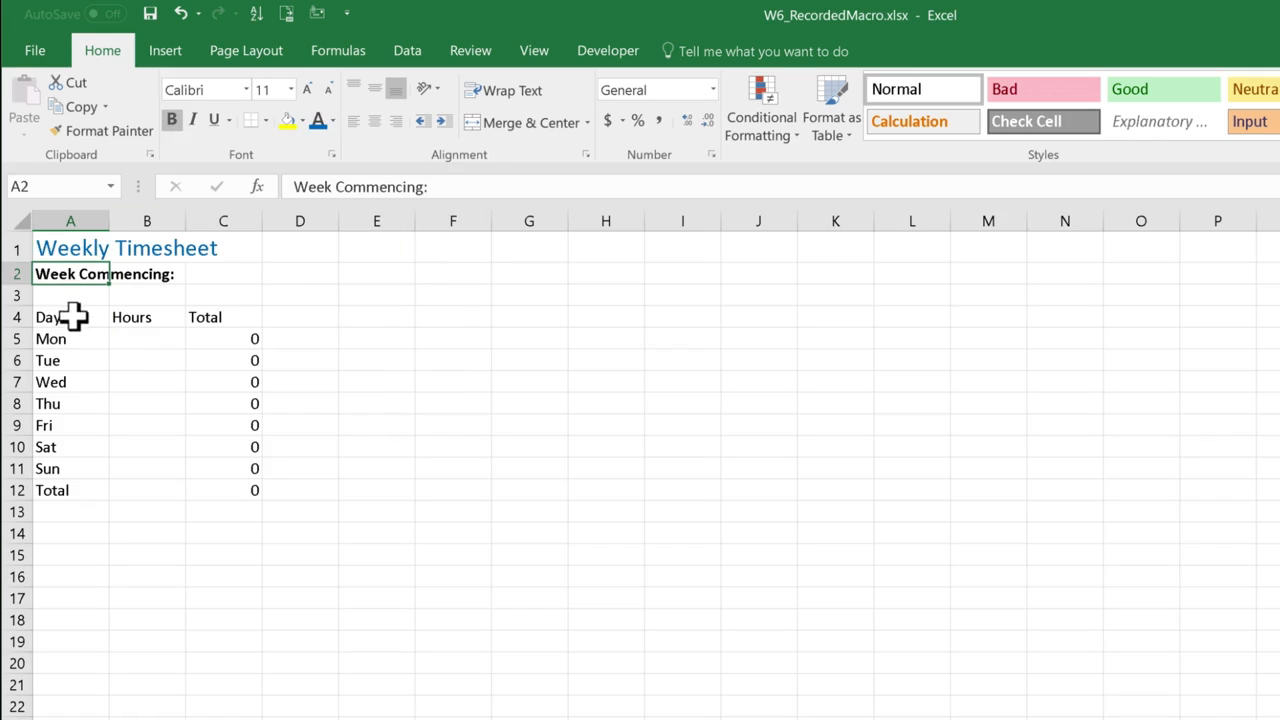
{"action": "left_click_drag", "start_coordinate": [71, 315], "coordinate": [222, 312]}
{"action": "left_click", "coordinate": [173, 121]}
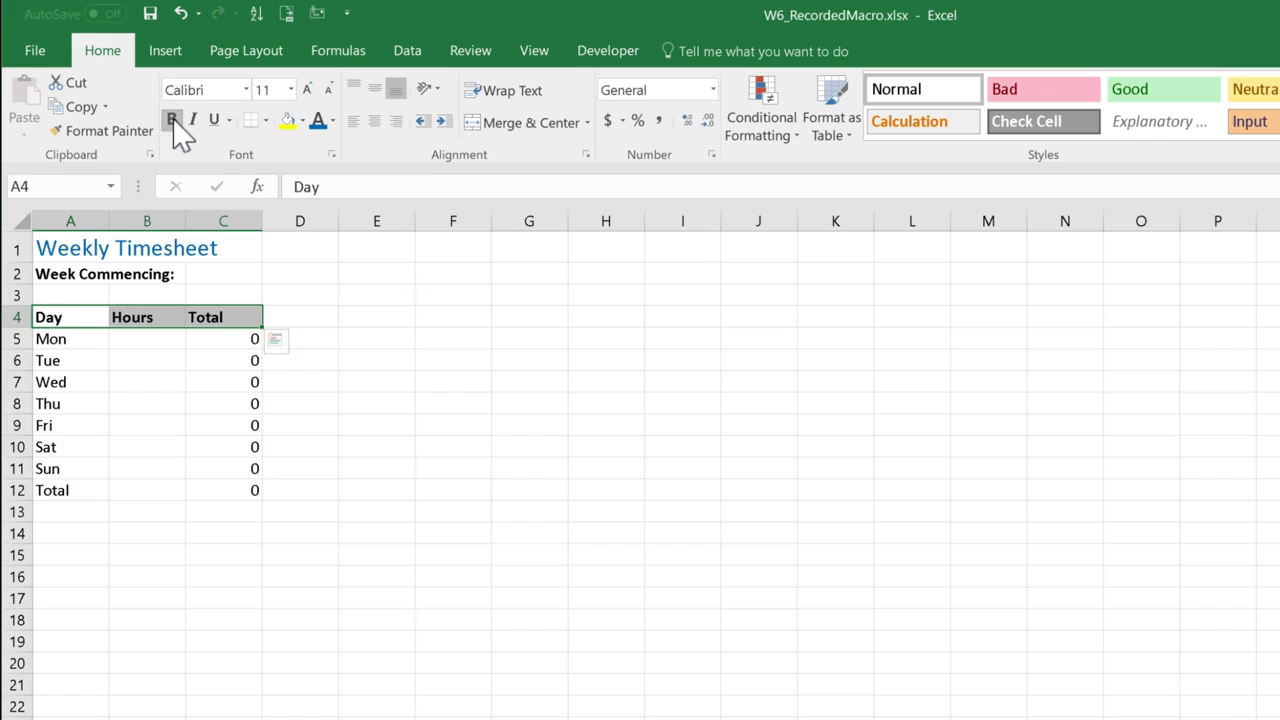
AutoFit the width of column A to its contents.
{"action": "left_click", "coordinate": [102, 213]}
{"action": "key", "text": "alt+h"}
{"action": "key", "text": "o"}
{"action": "key", "text": "i"}
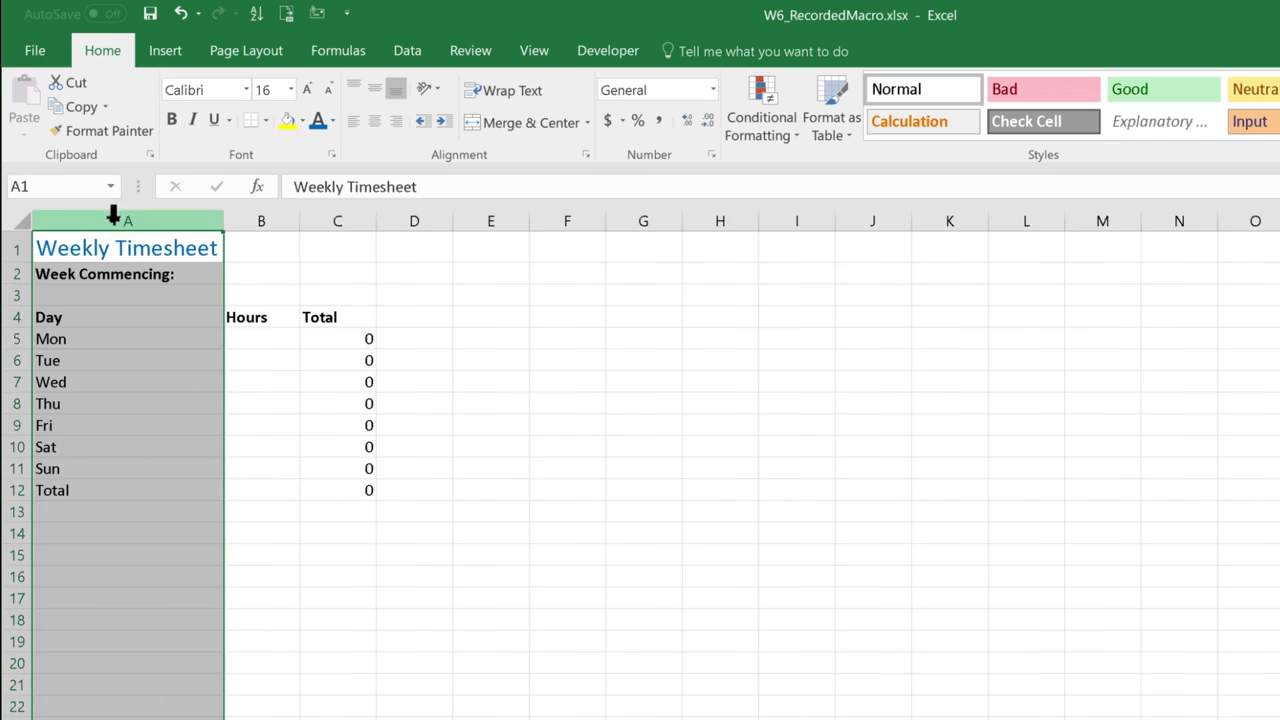
Apply a Top and Double Bottom Border to the Total row, A12:C12.
{"action": "left_click_drag", "start_coordinate": [135, 490], "coordinate": [345, 494]}
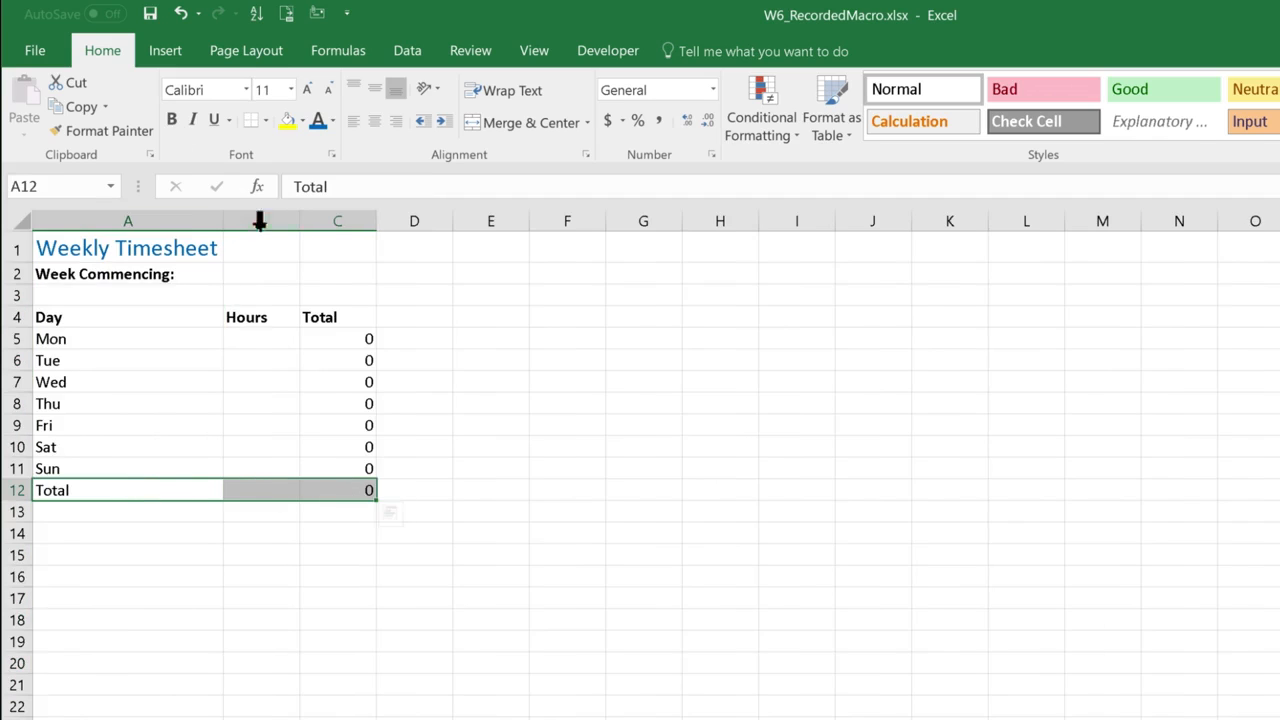
{"action": "left_click", "coordinate": [266, 122]}
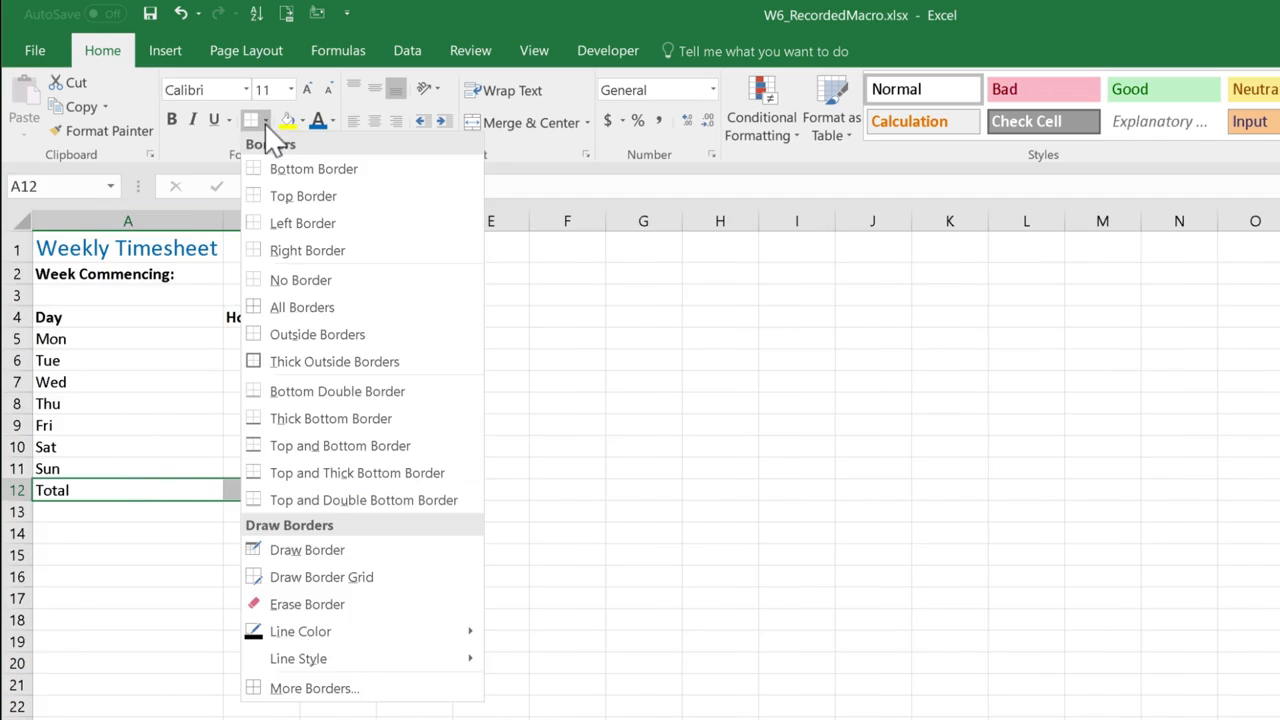
{"action": "left_click", "coordinate": [310, 503]}
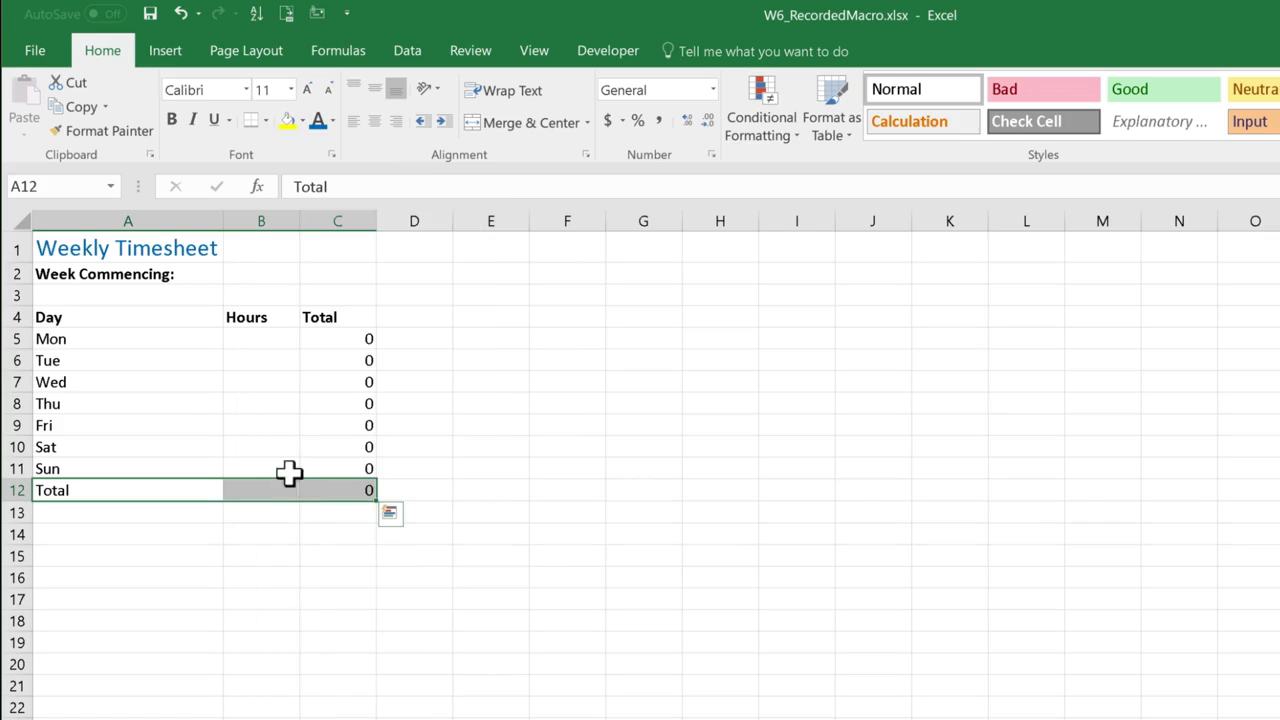
Select the Monday hours cell B5 as the finishing position and stop recording the macro.
{"action": "left_click", "coordinate": [266, 342]}
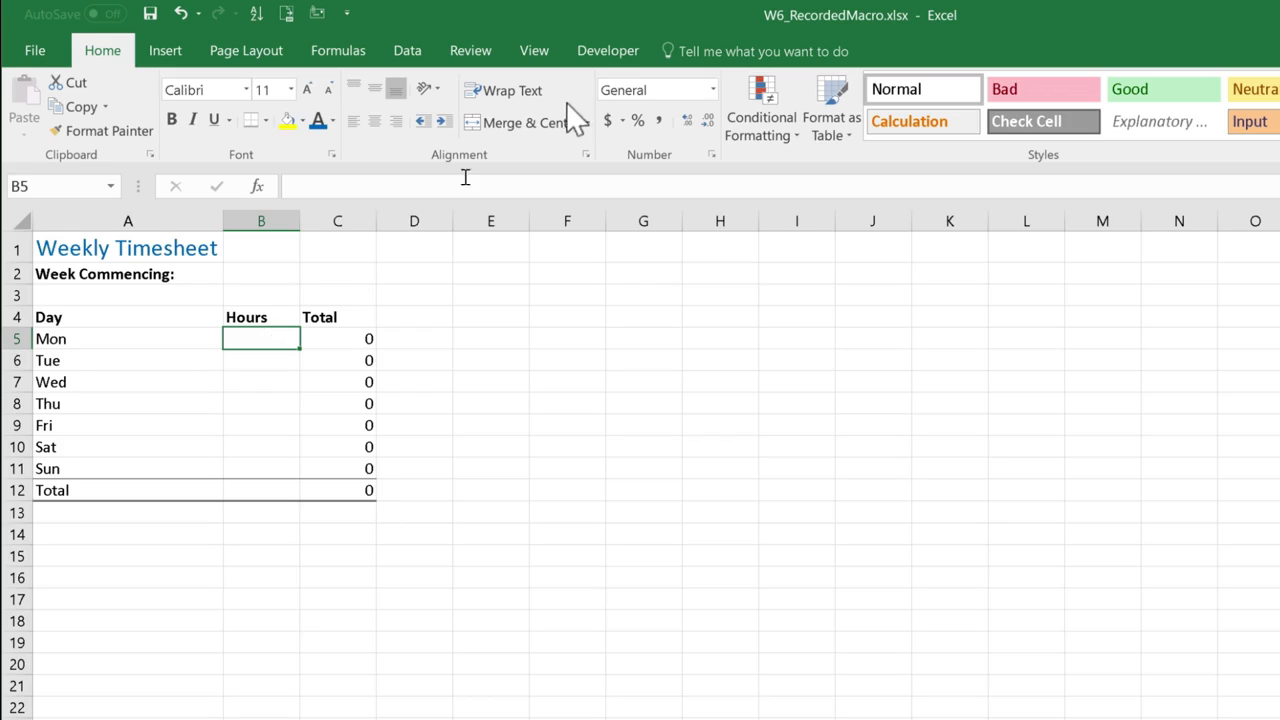
{"action": "left_click", "coordinate": [607, 51]}
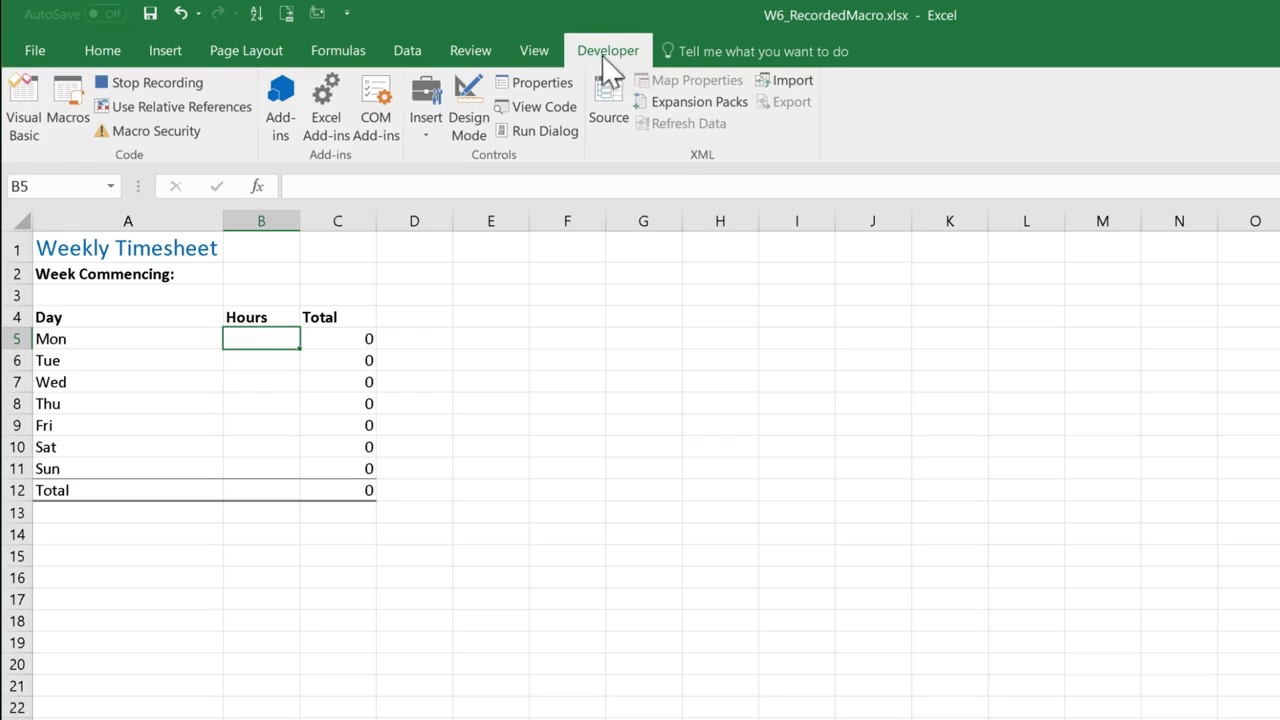
{"action": "left_click", "coordinate": [176, 86]}
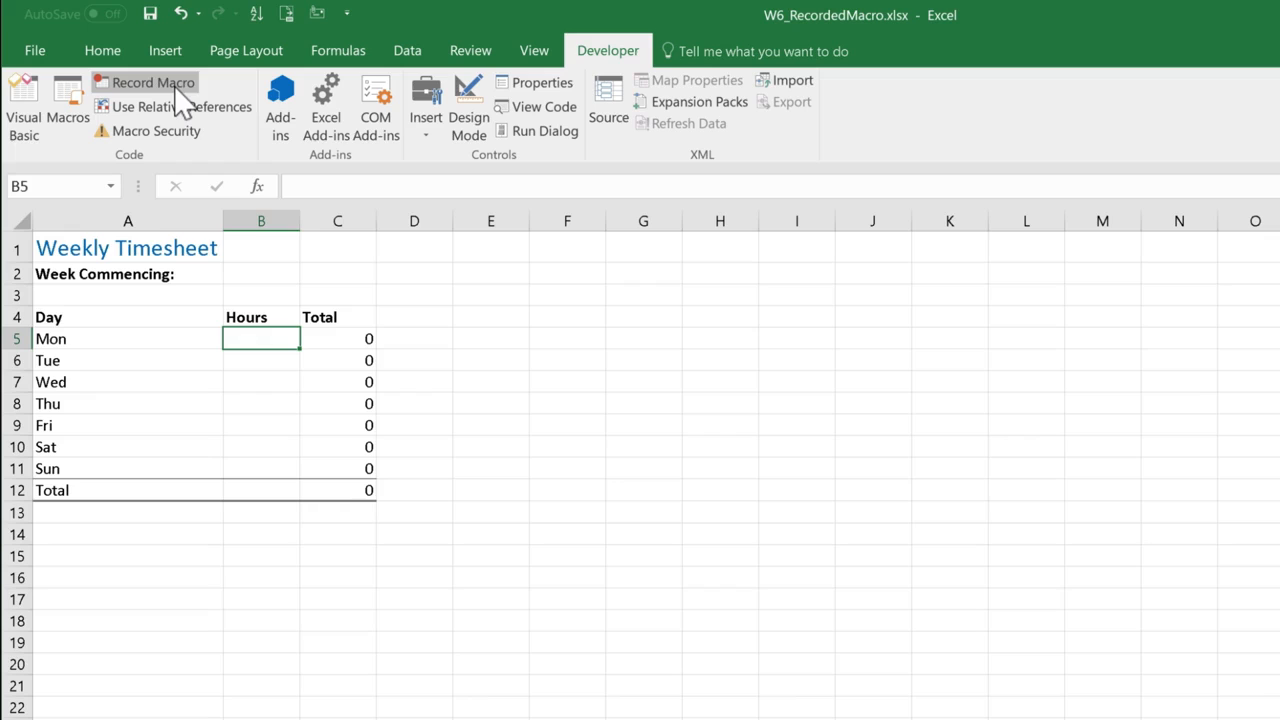
Save the workbook W6_RecordedMacro as an Excel Macro-Enabled Workbook (*.xlsm) in the _Excel Essentials folder, declining the macro-free format.
{"action": "left_click", "coordinate": [151, 15]}
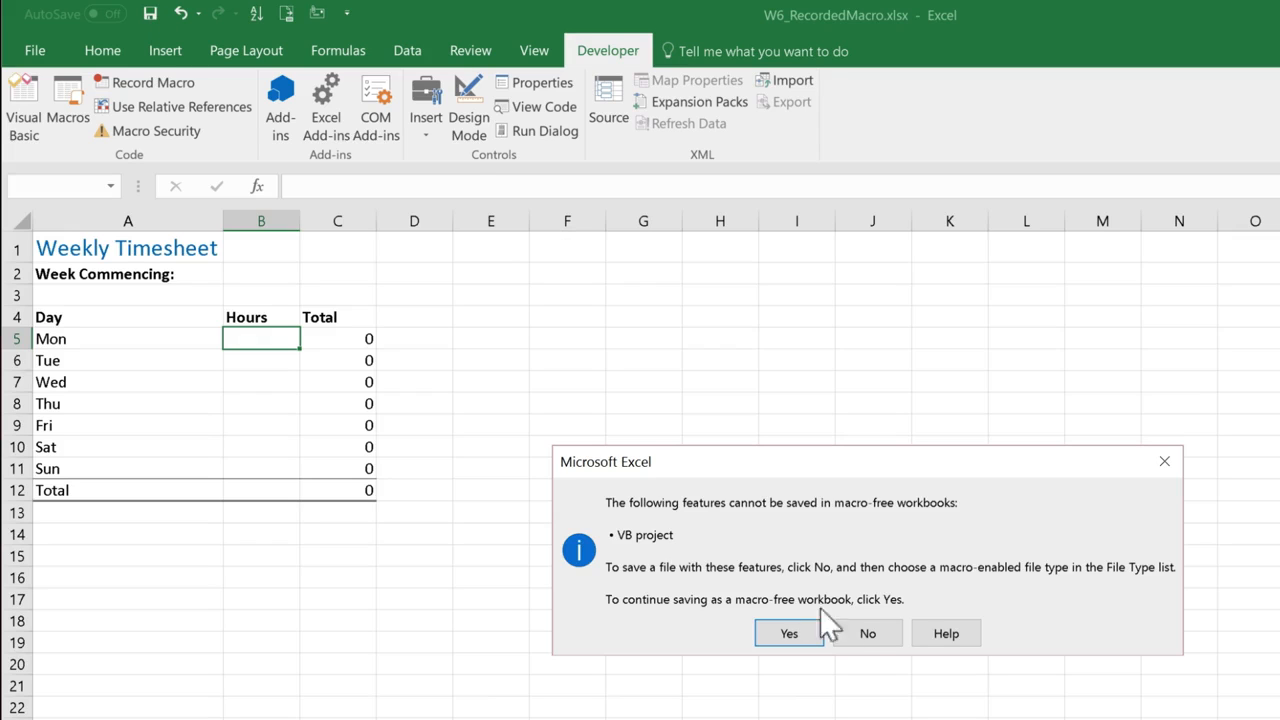
{"action": "left_click", "coordinate": [868, 638]}
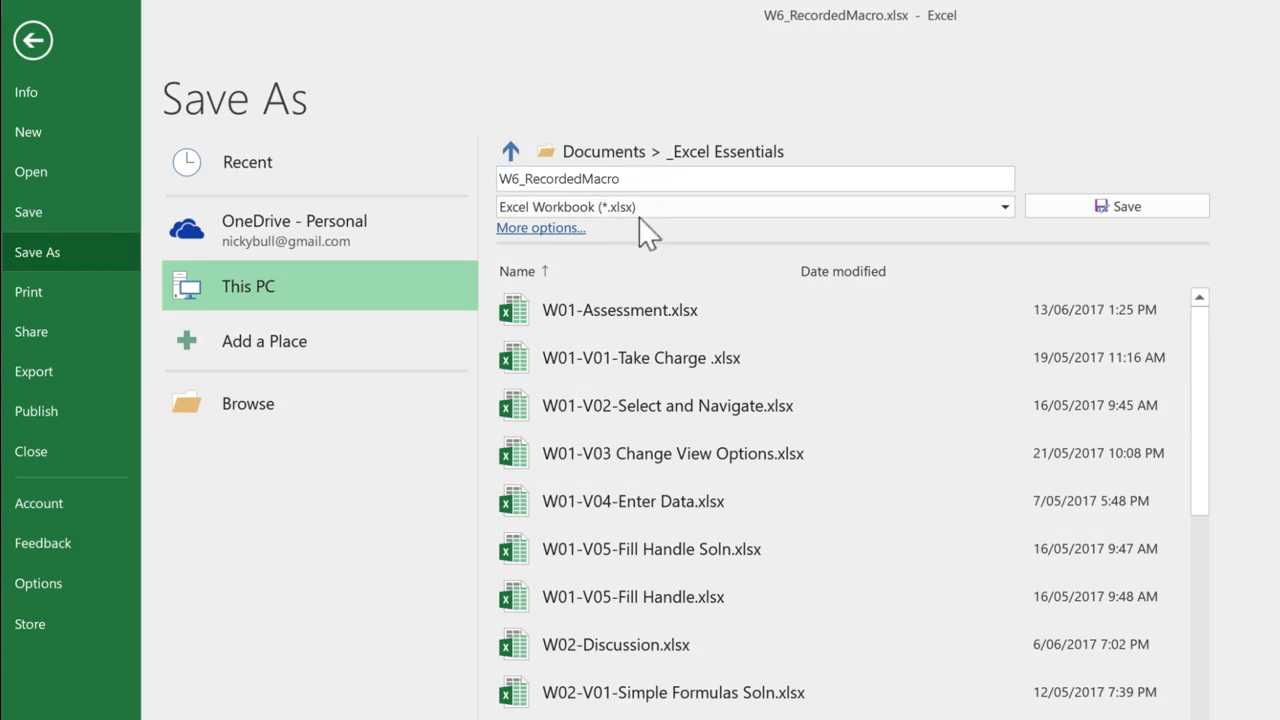
{"action": "left_click", "coordinate": [1004, 207]}
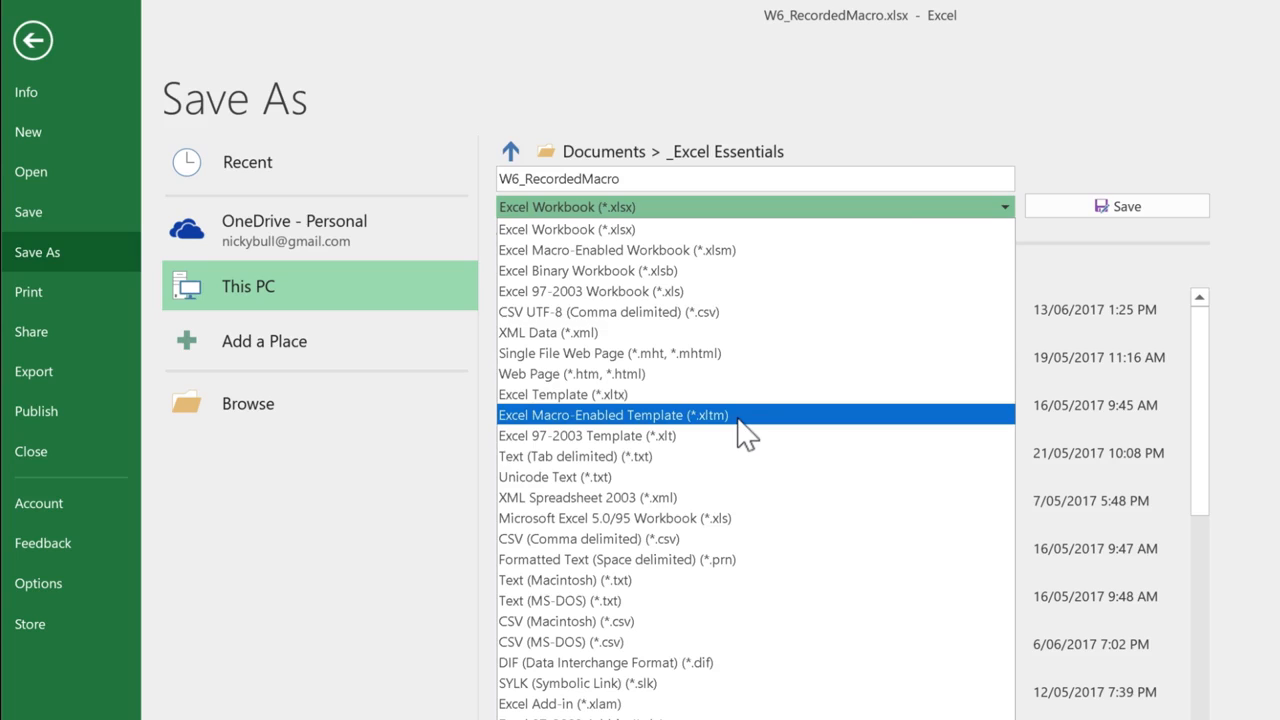
{"action": "left_click", "coordinate": [760, 253]}
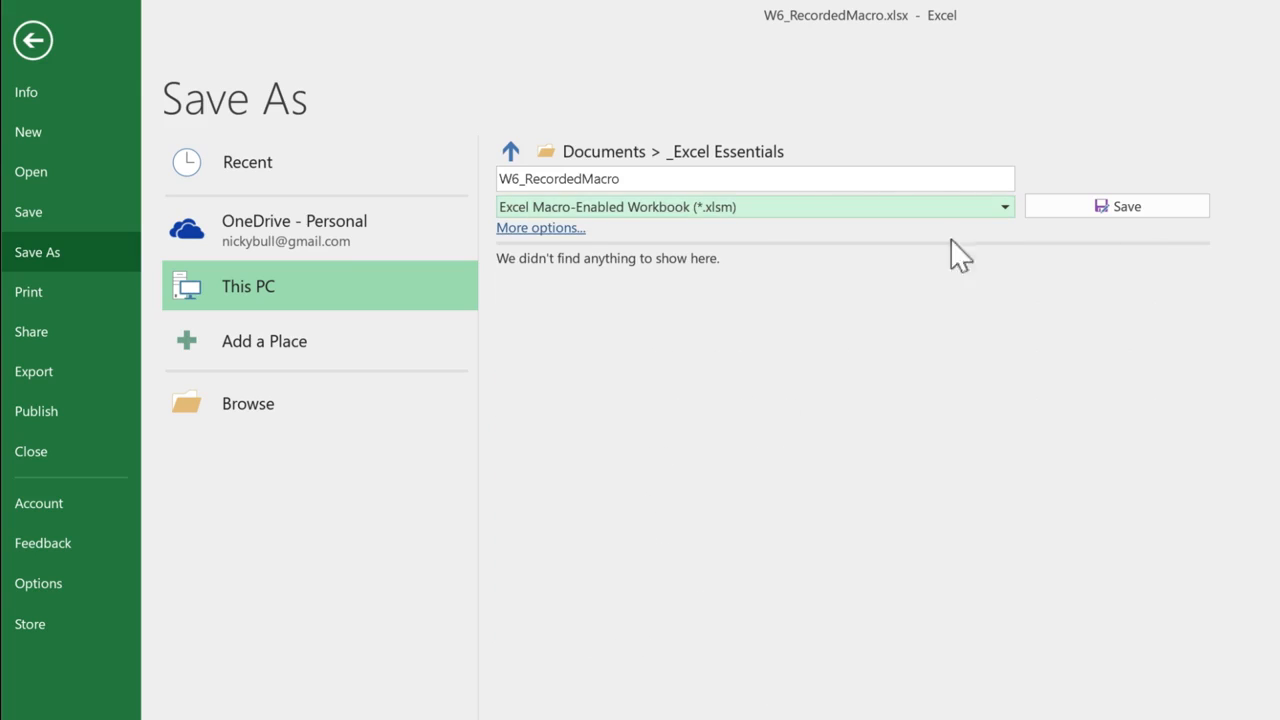
{"action": "left_click", "coordinate": [1130, 209]}
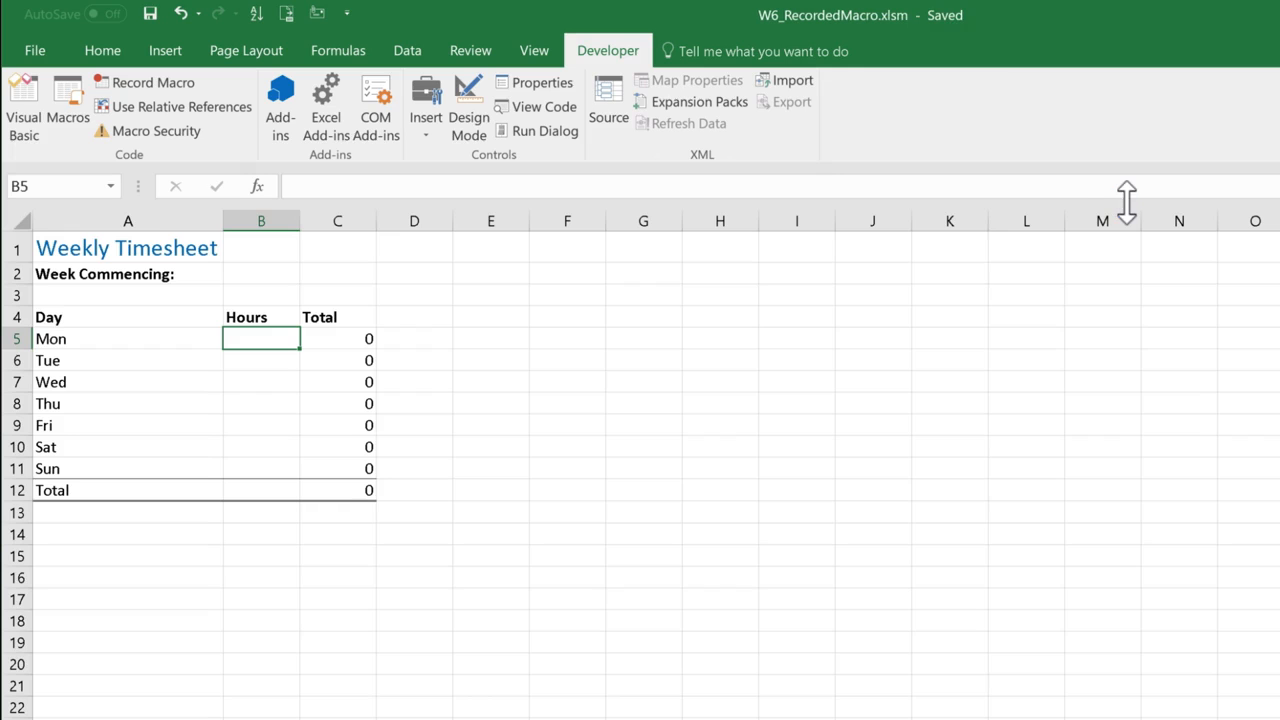